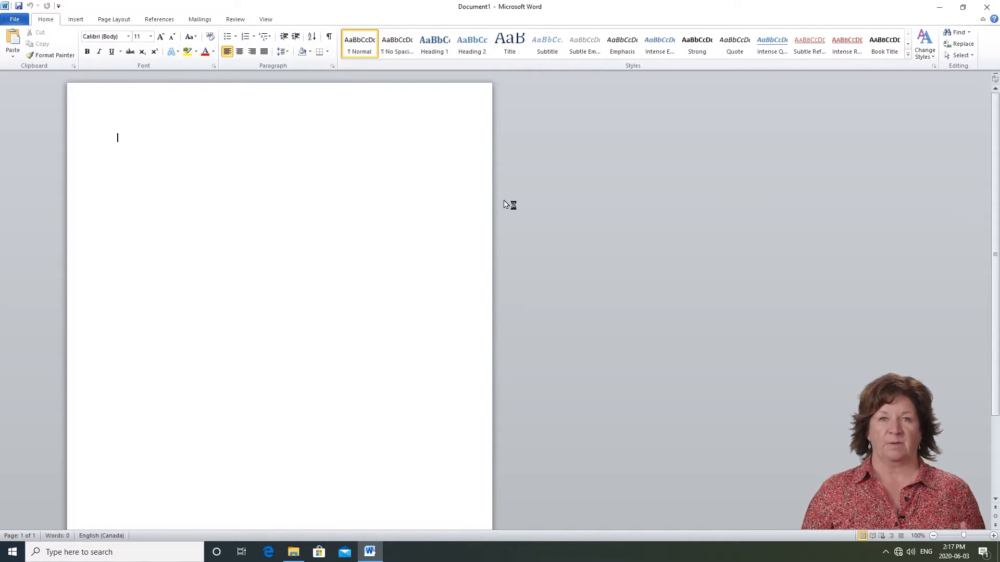
Step: Enter "Begin typing" at the top of the blank document and erase it
type("B")
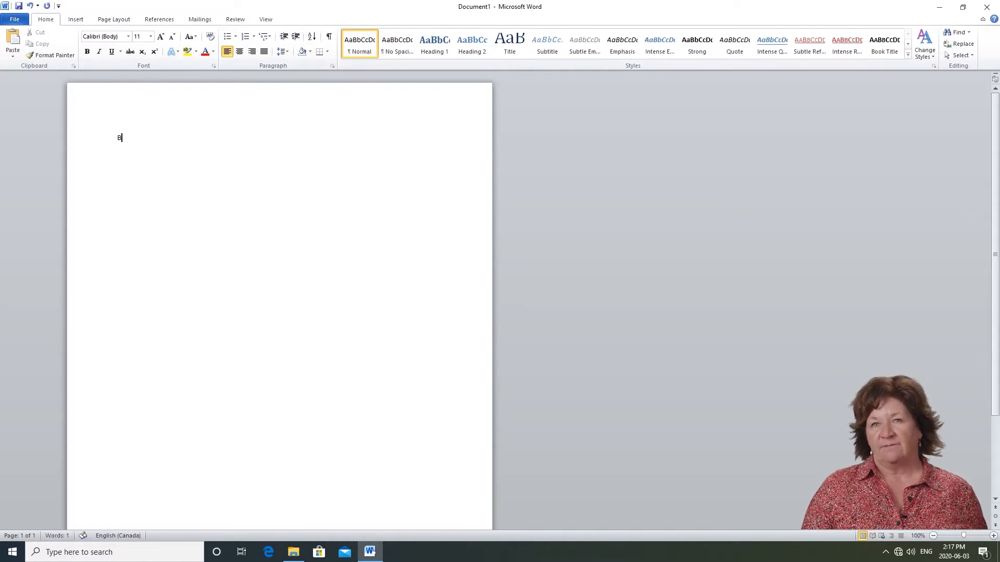
type("egin ty")
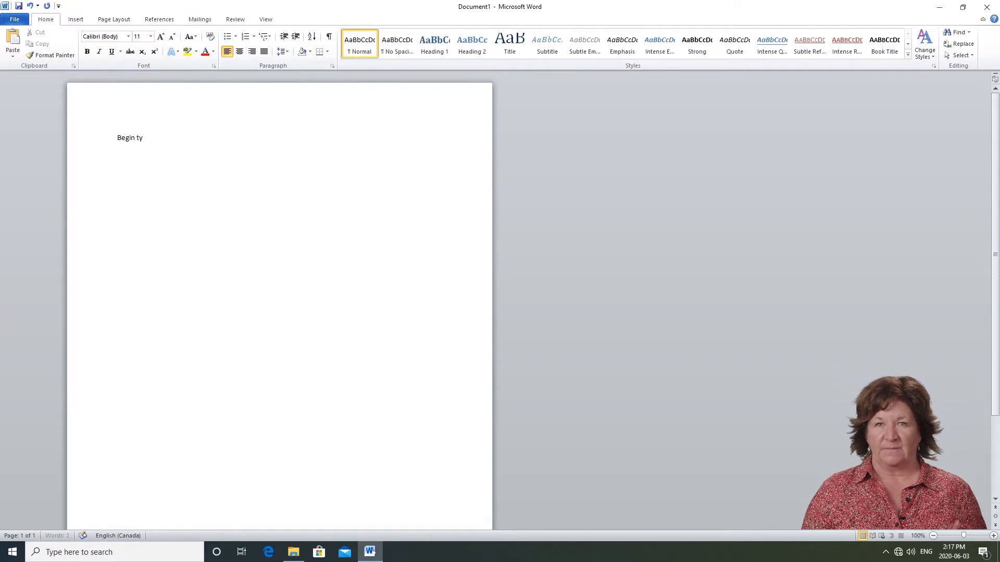
type("ping")
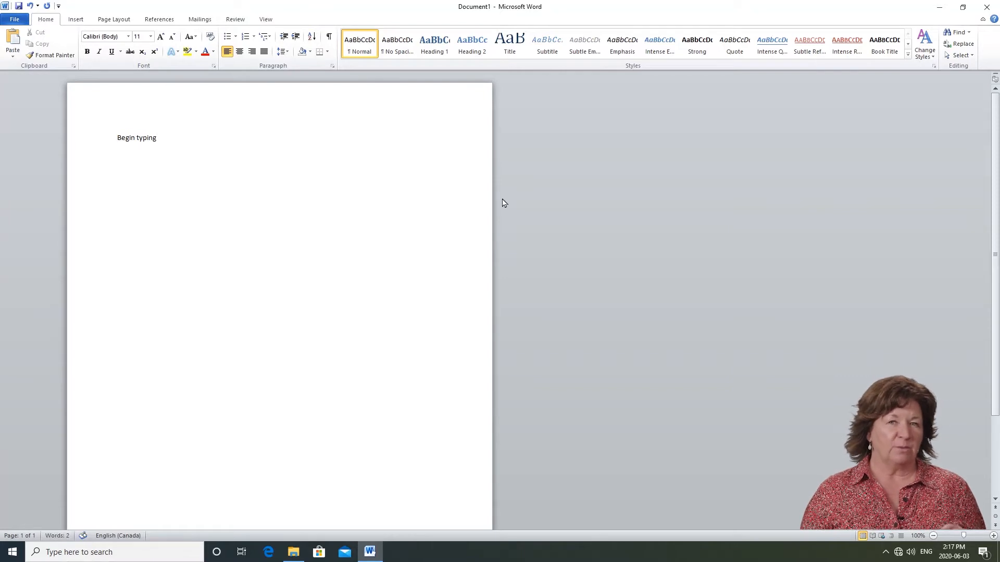
key("BackSpace")
key("BackSpace")
key("BackSpace")
key("BackSpace")
key("BackSpace")
key("BackSpace")
key("BackSpace")
key("BackSpace")
key("BackSpace")
key("BackSpace")
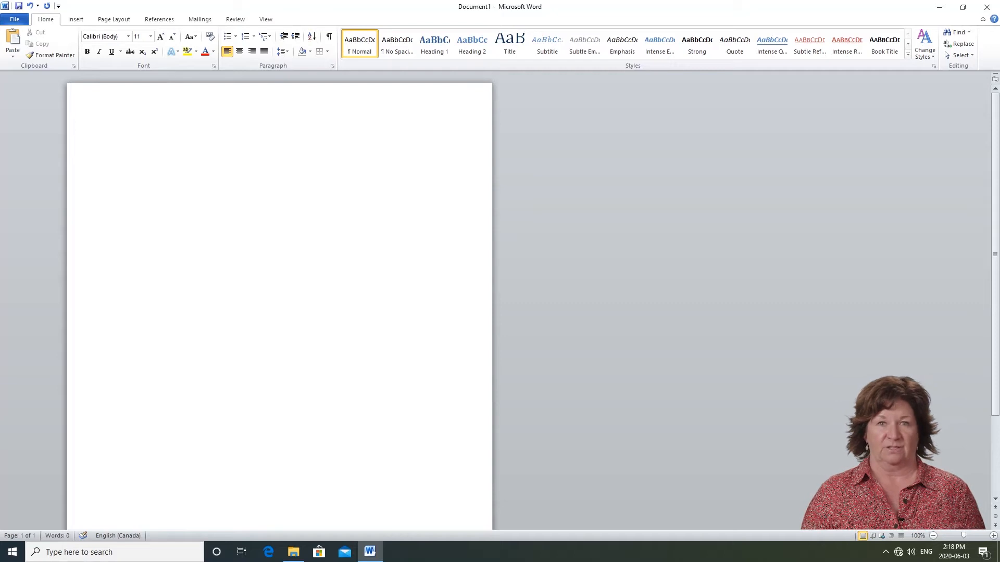
Step: Enter a first name, and start a new paragraph reading "The quick brown fox jumped over the lazy dog, the quick brown fox"
type("Lucille ")
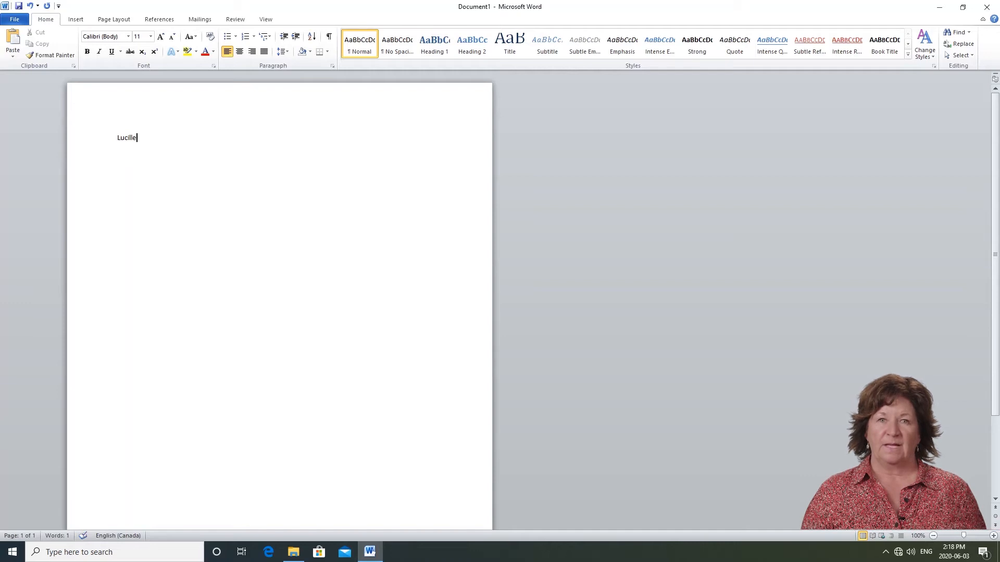
type("T")
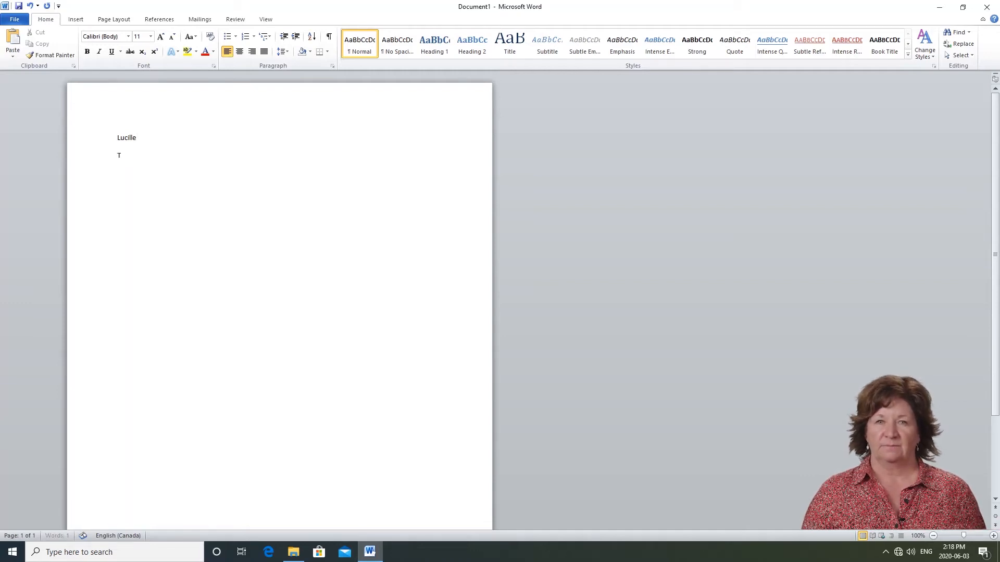
type("he quick brown fox")
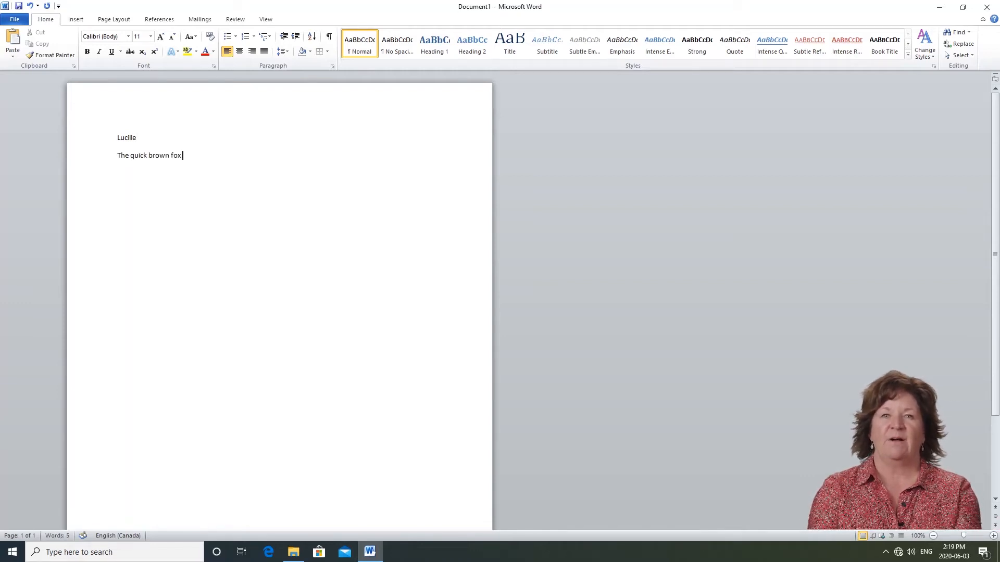
type(" jumped over the lazy dog, the ")
type("quick brown fox ")
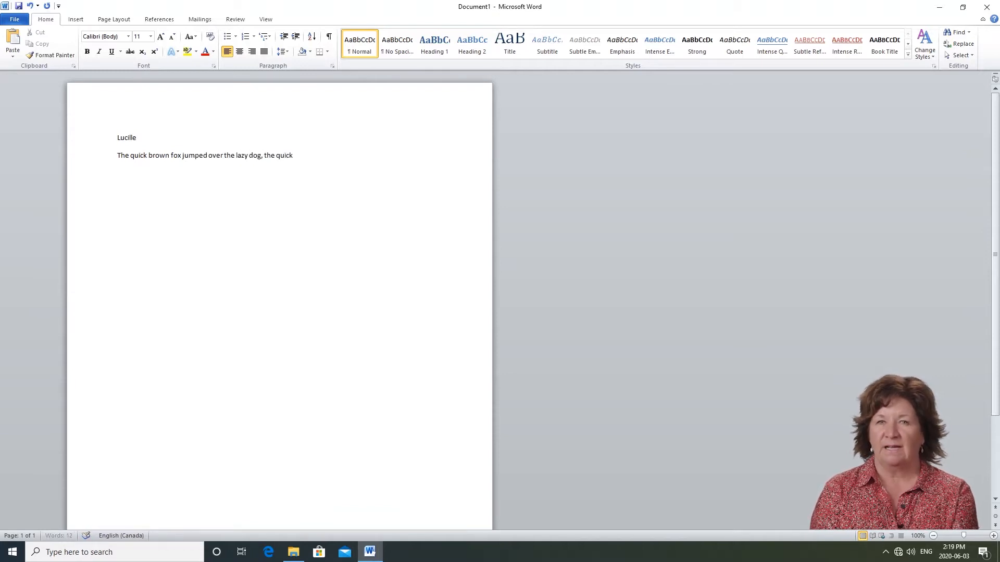
Step: Continue the paragraph with "jumped over the lazy dog the quick brown fox stopped jumping."
type("jumped over the la")
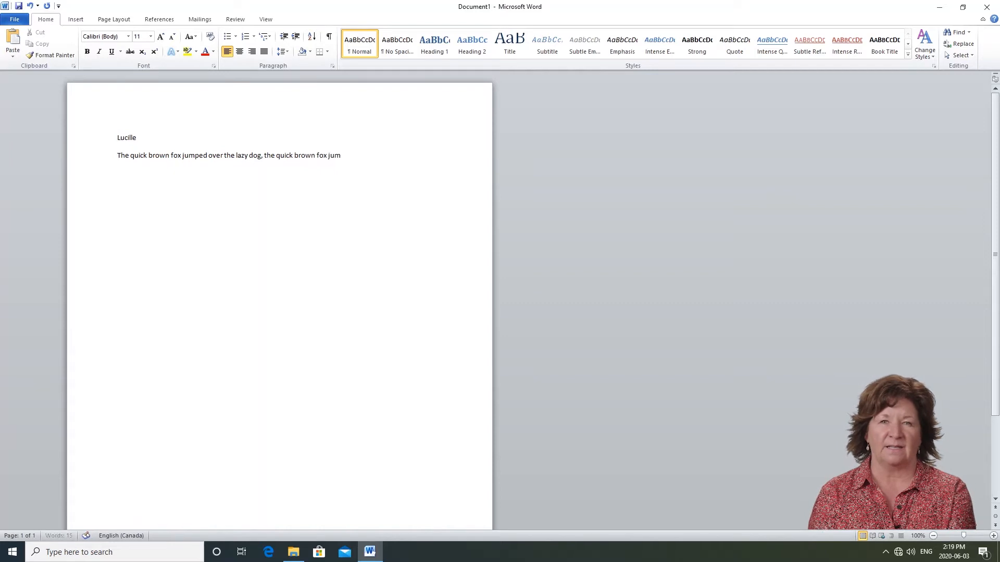
type("zy d")
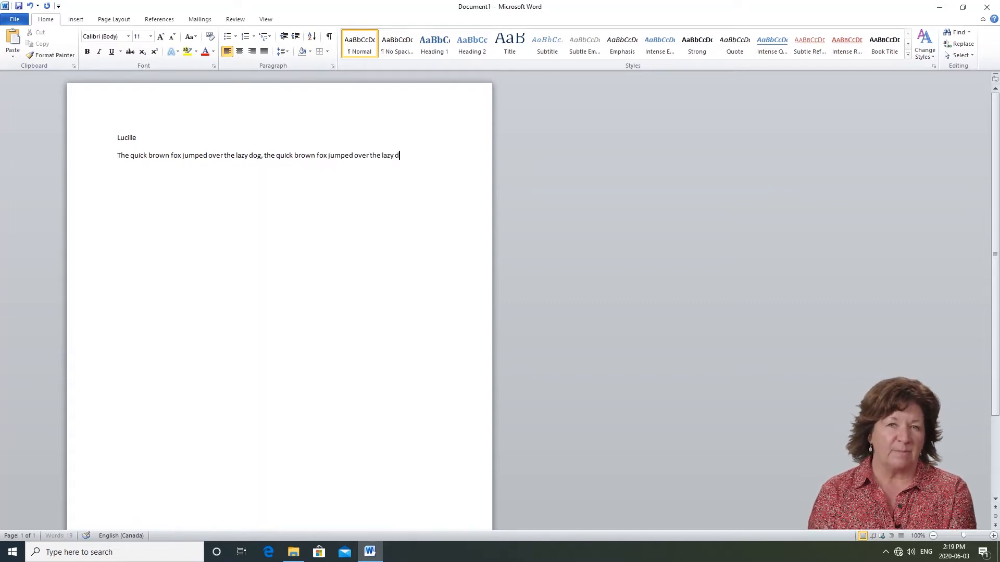
type("og the quick ")
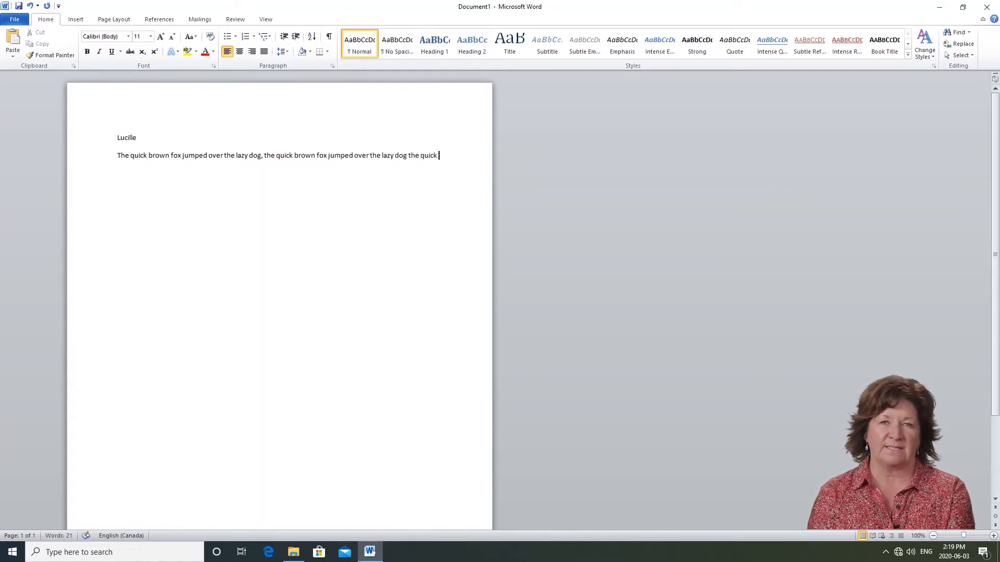
type("brown fox stopped jumping.")
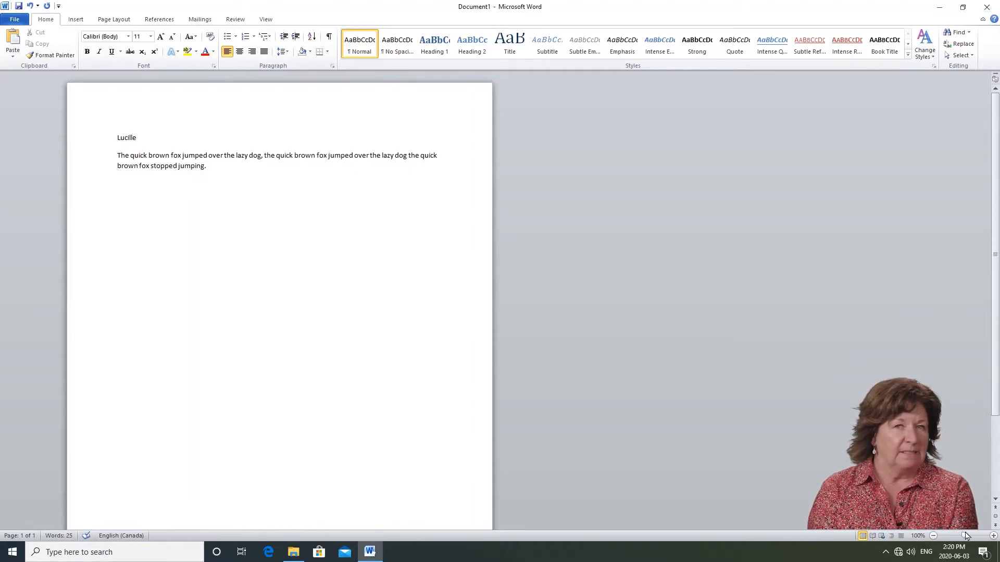
Step: Enlarge the document view to 180%
left_click(994, 536)
left_click(994, 537)
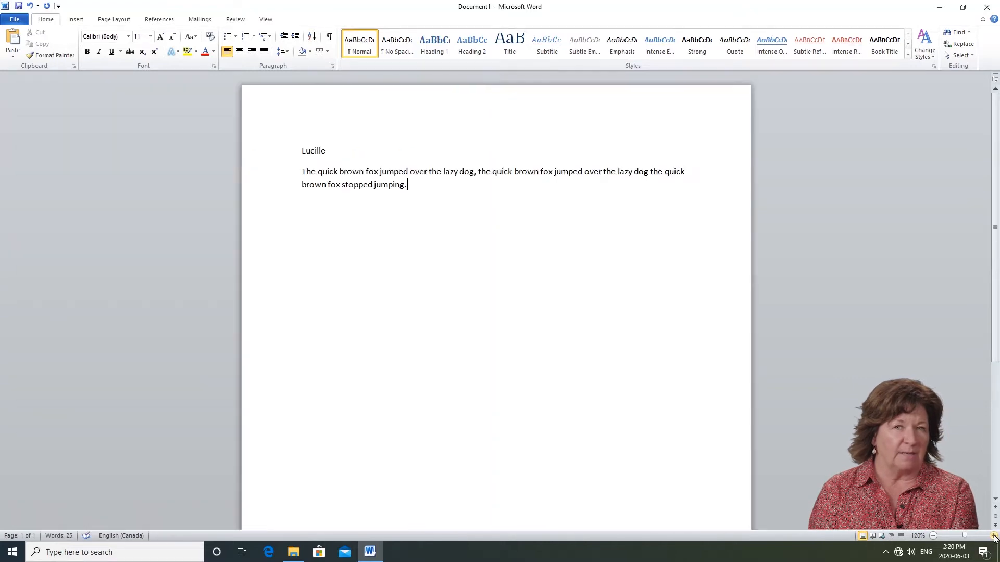
left_click(994, 536)
left_click(995, 536)
left_click(994, 536)
left_click(994, 536)
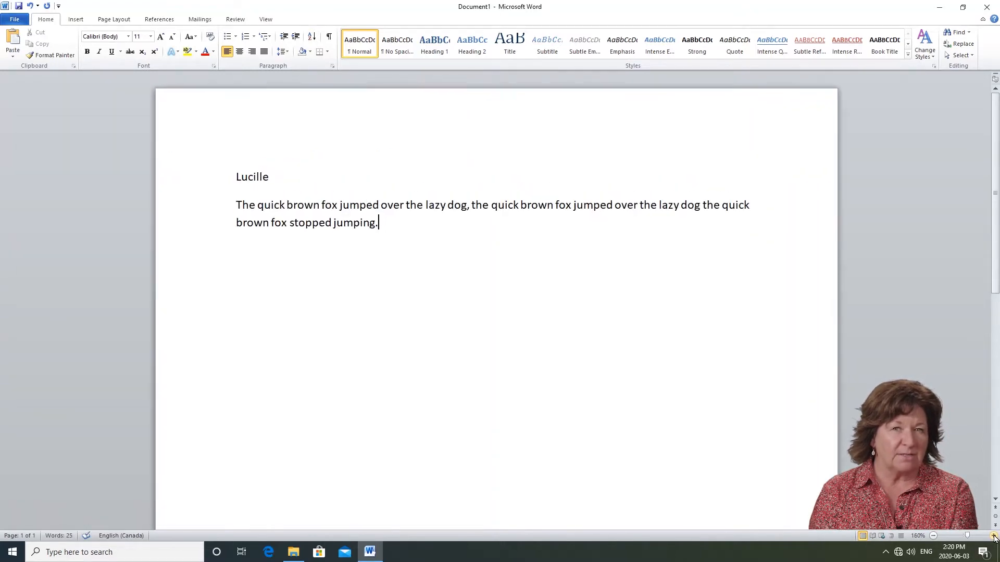
left_click(994, 536)
left_click(995, 536)
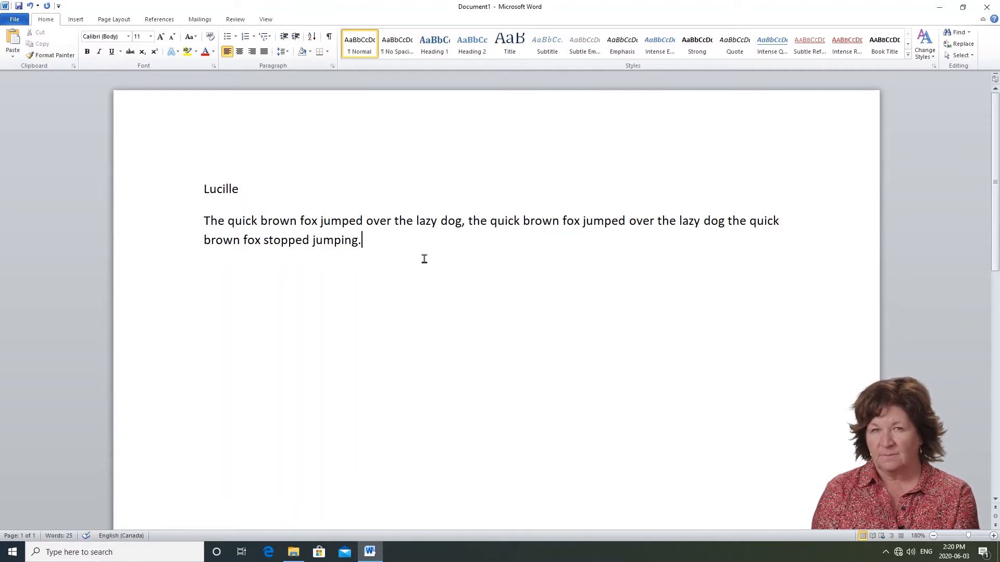
Step: Add a new paragraph with the misspelled word "Ottter" and correct it with the spelling suggestion "Otter"
key("Return")
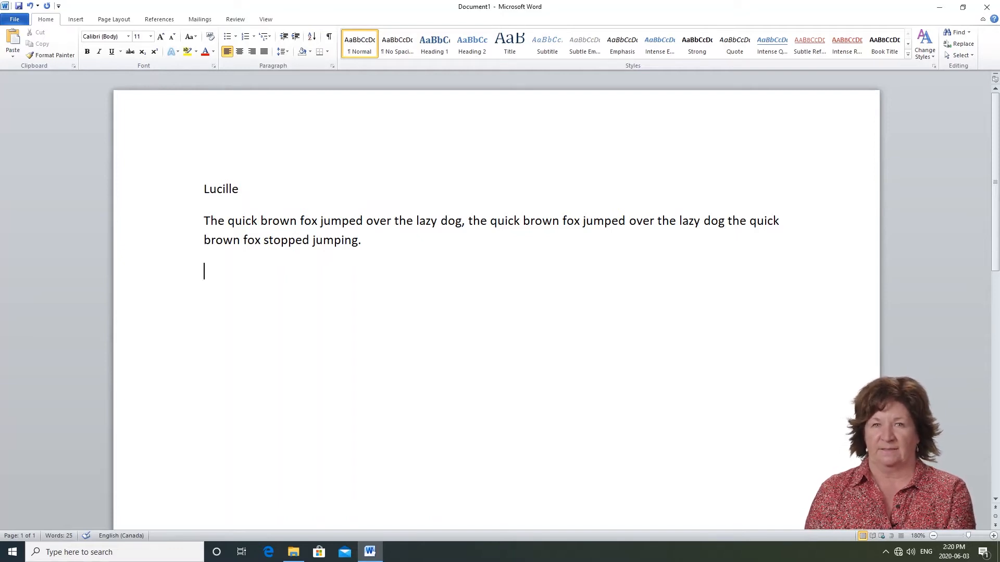
type("ottter")
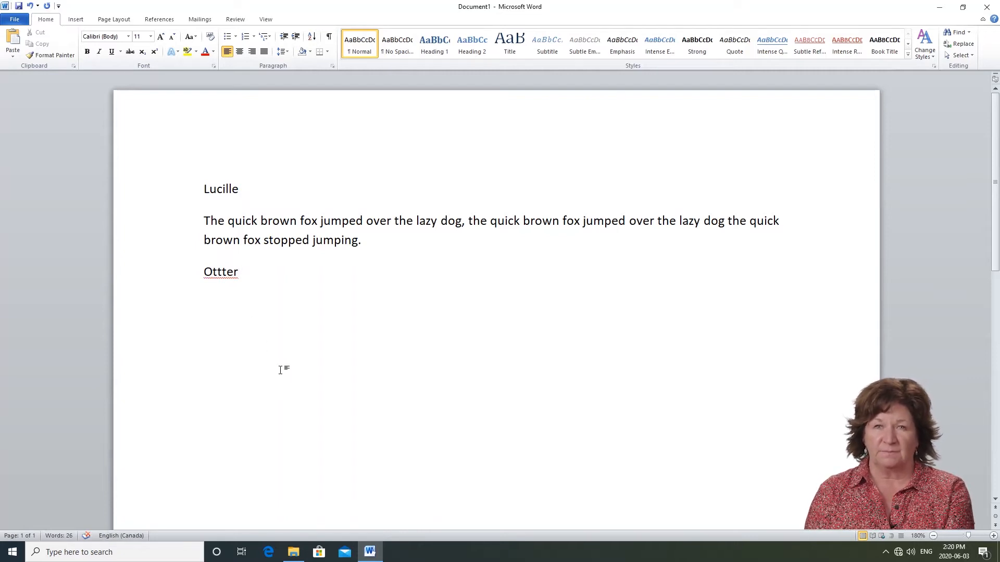
right_click(223, 275)
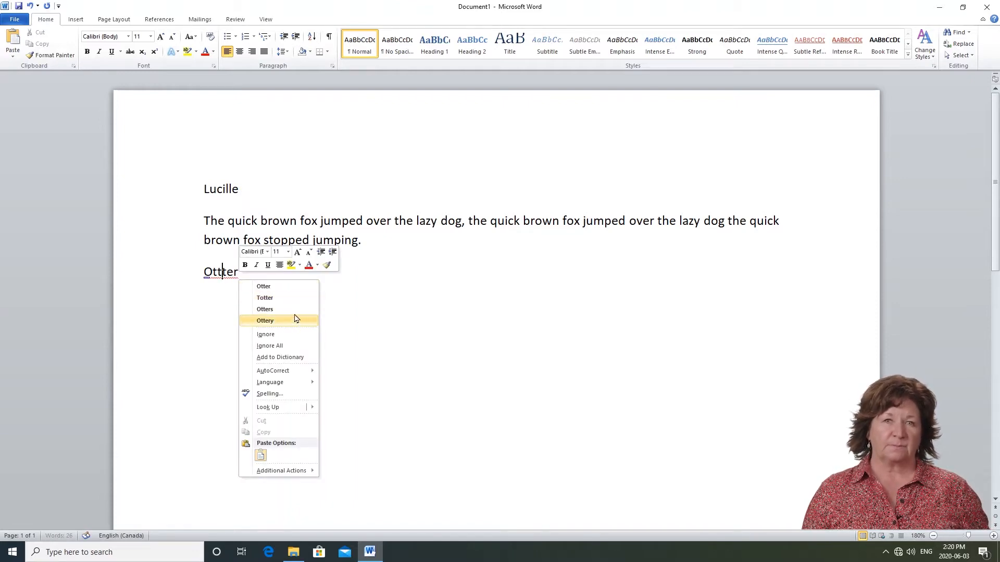
left_click(290, 288)
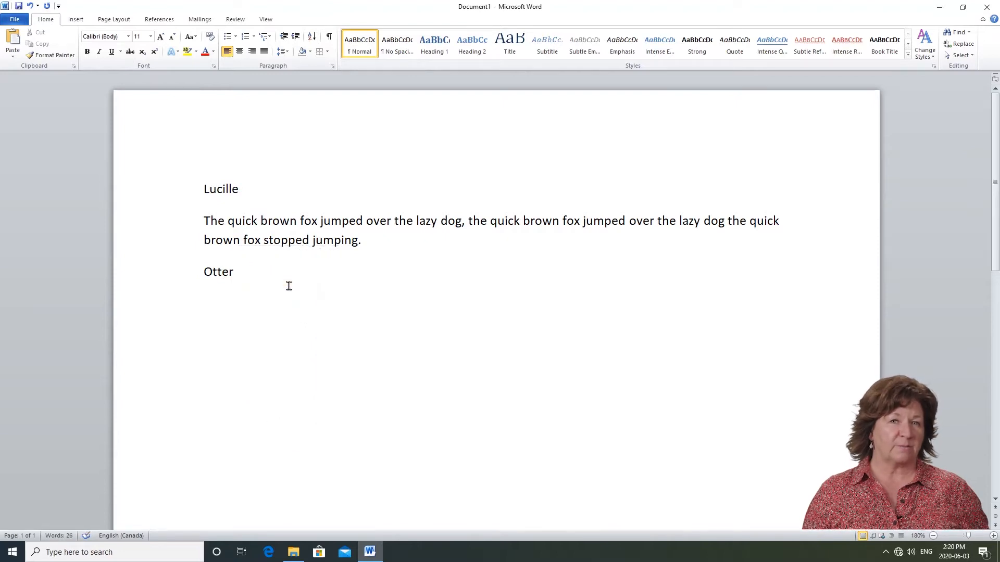
Step: Add a paragraph reading "Tree the as the" below Otter, misspelling its first two words as "treee" and "teh" for AutoCorrect
key("Return")
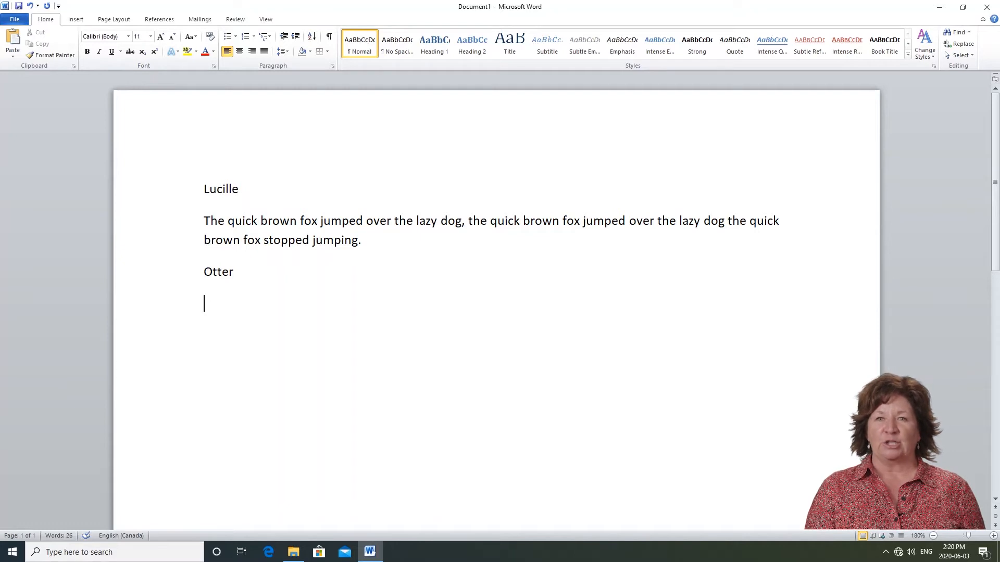
type("treee")
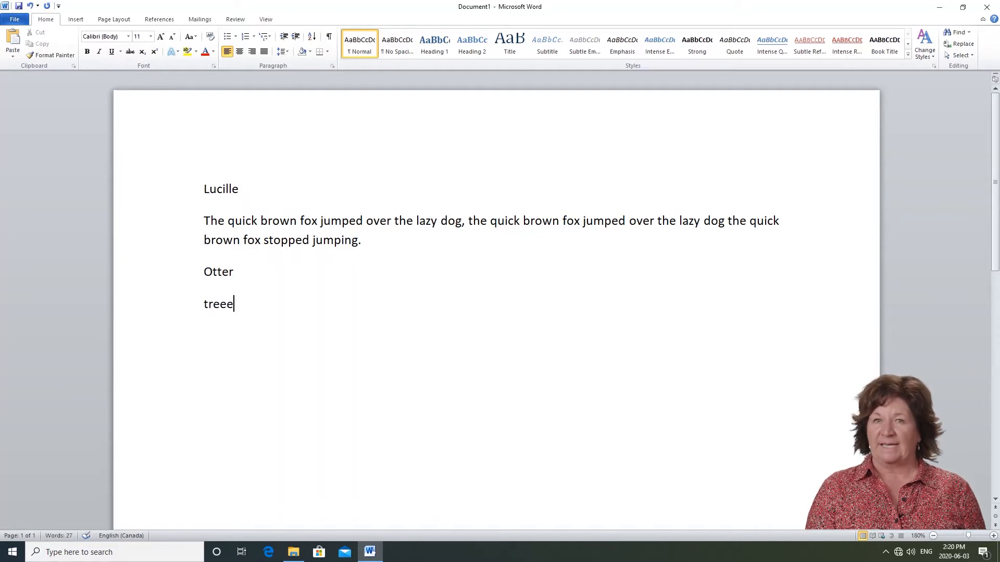
key("Return")
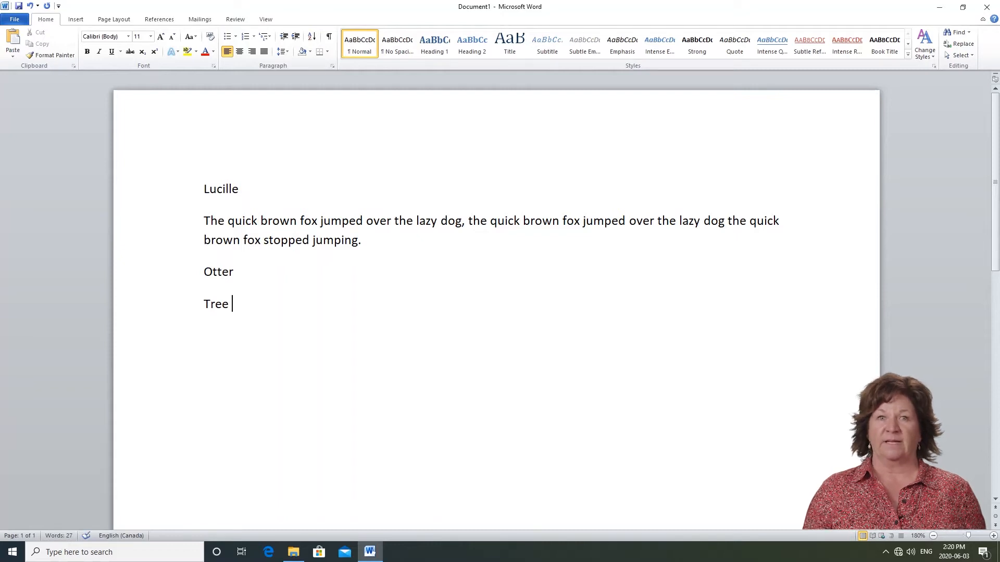
type("teh")
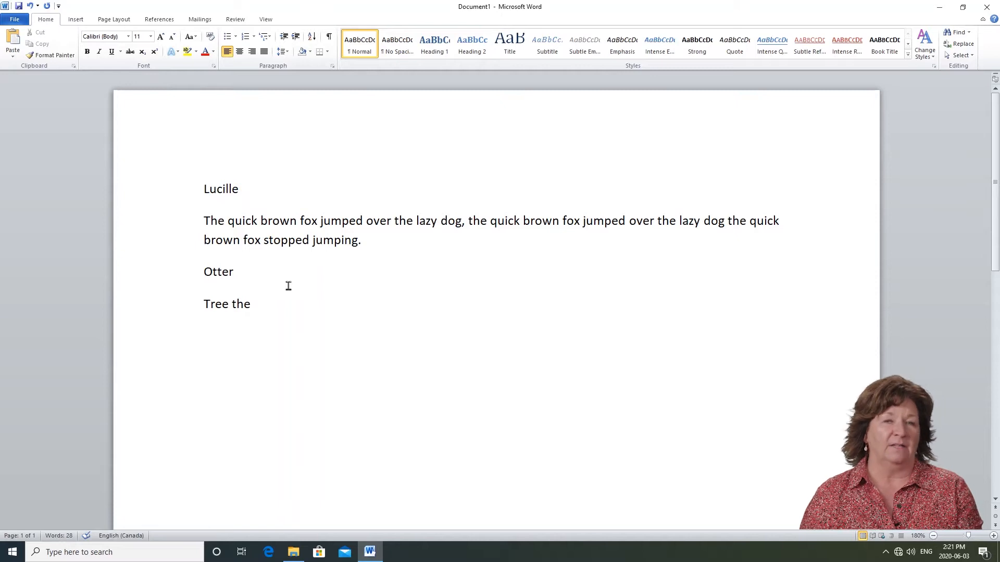
type("as")
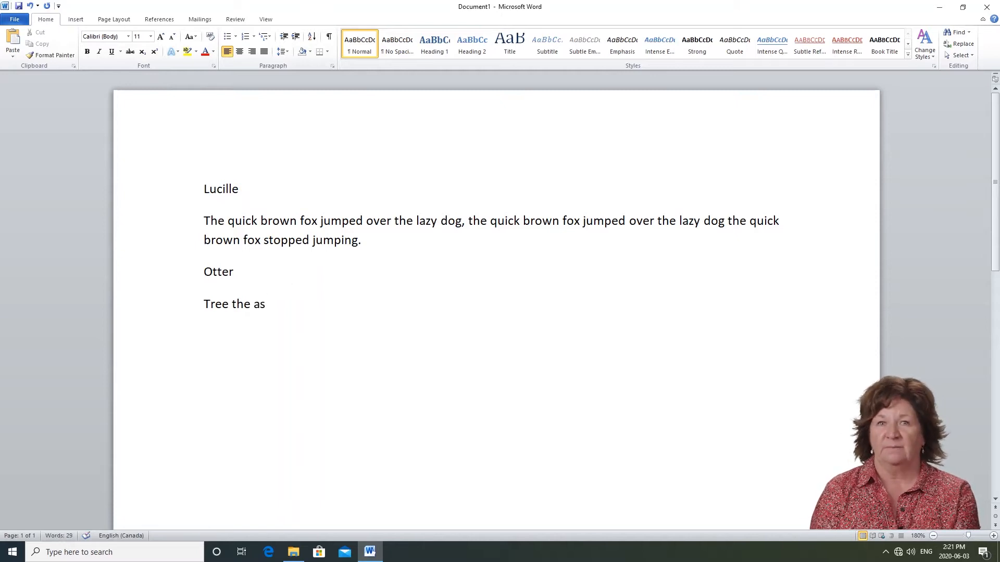
type(" the")
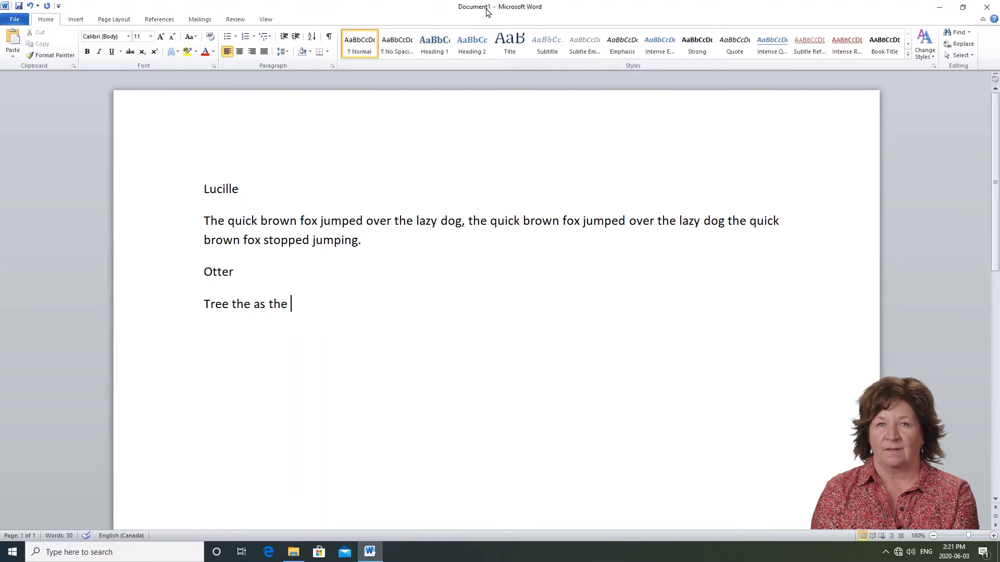
Step: Start saving the document as a new file and choose the Documents folder under This PC as the location
left_click(17, 22)
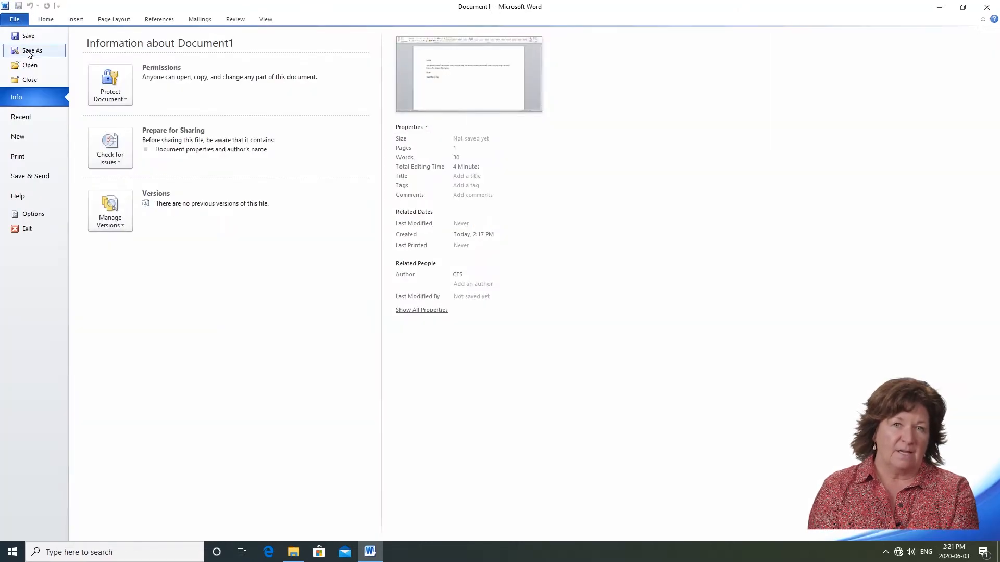
key("Escape")
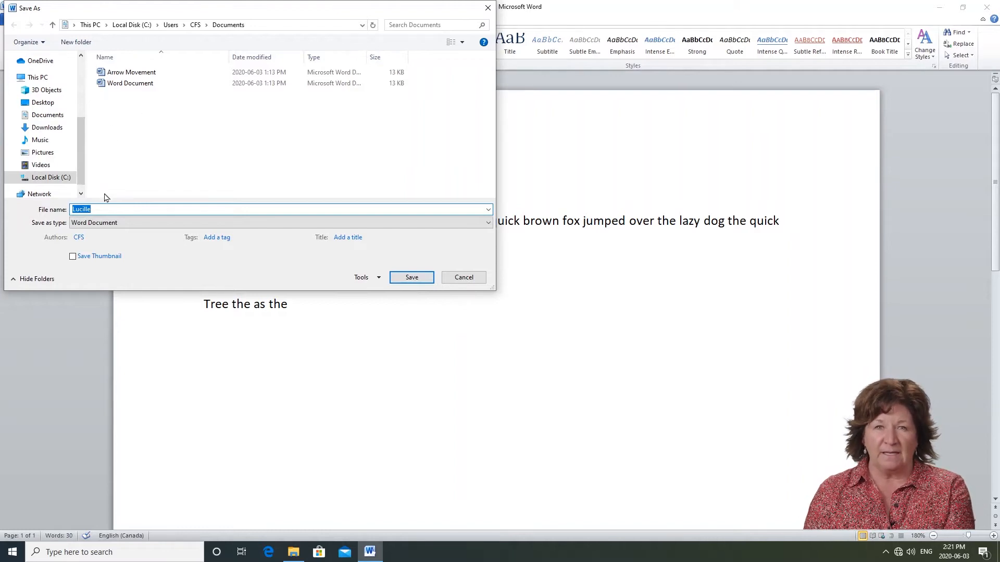
left_click(41, 78)
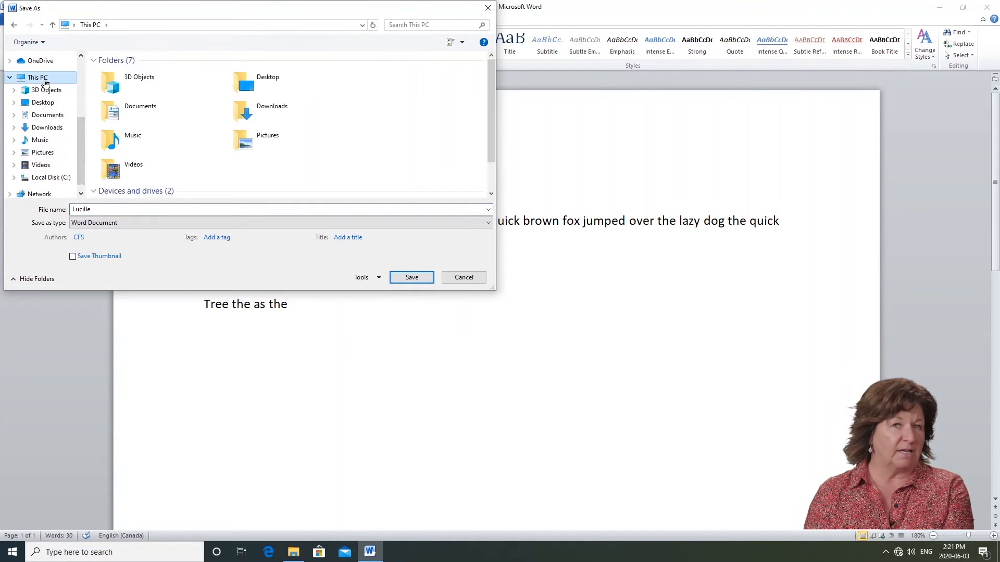
left_click(57, 116)
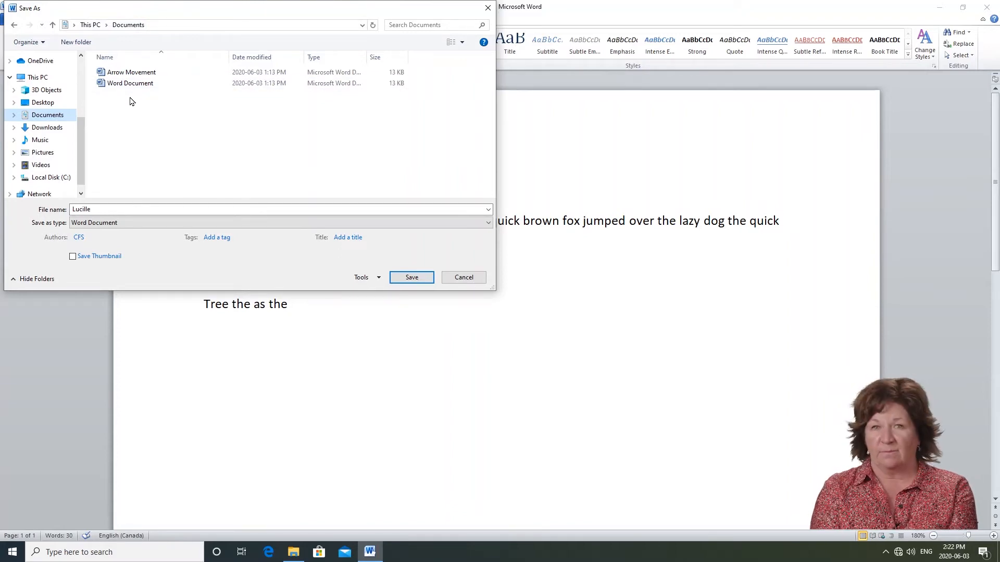
Step: Replace the suggested file name and try to save the document as First Word Practice @*"{}
double_click(105, 210)
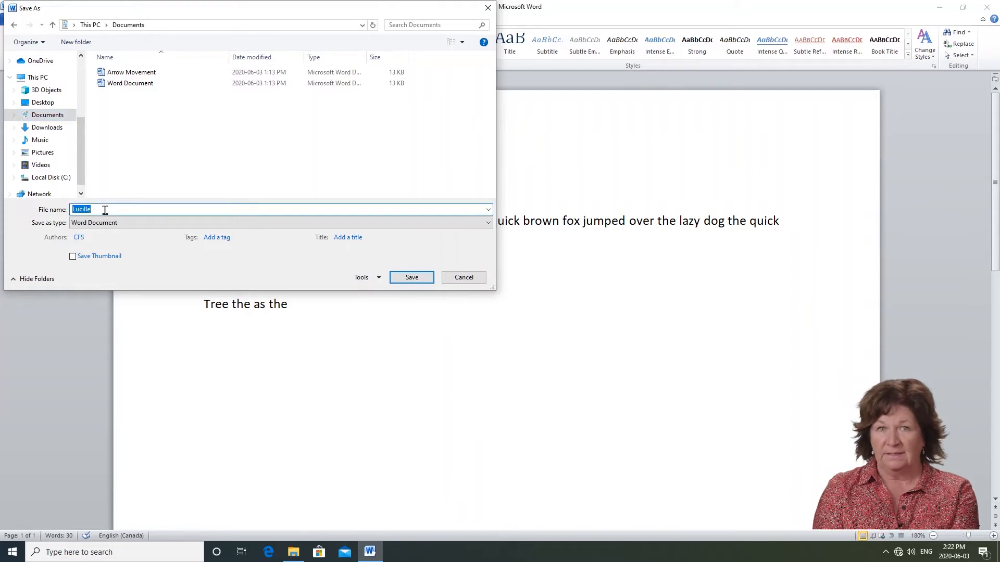
left_click(105, 209)
key("BackSpace")
key("BackSpace")
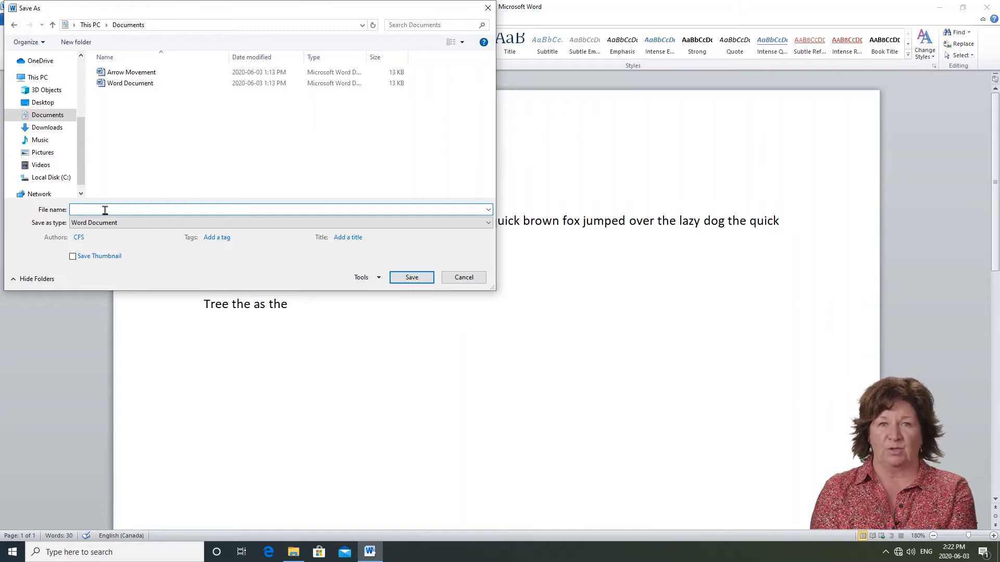
type("First ")
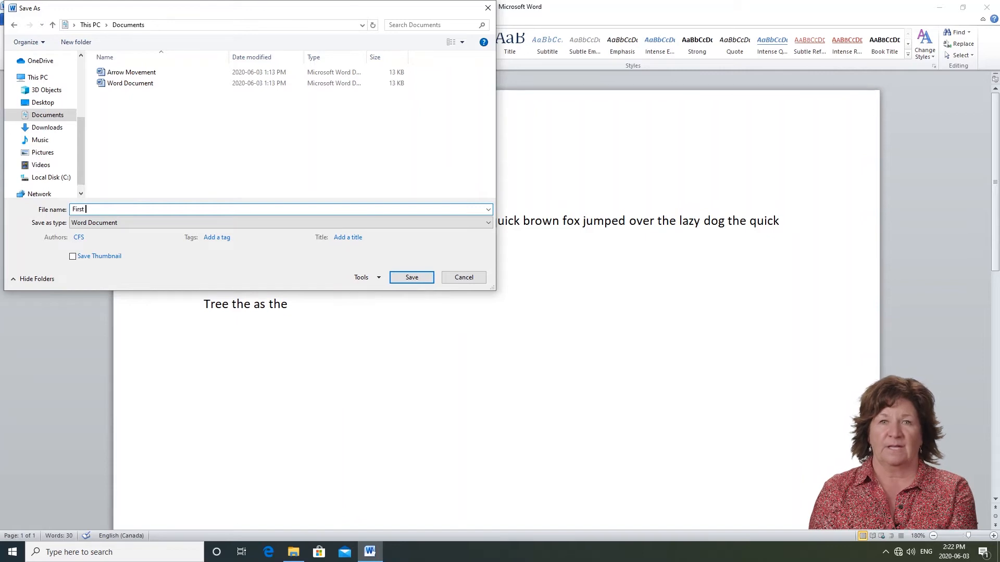
type("Word Practice @*")
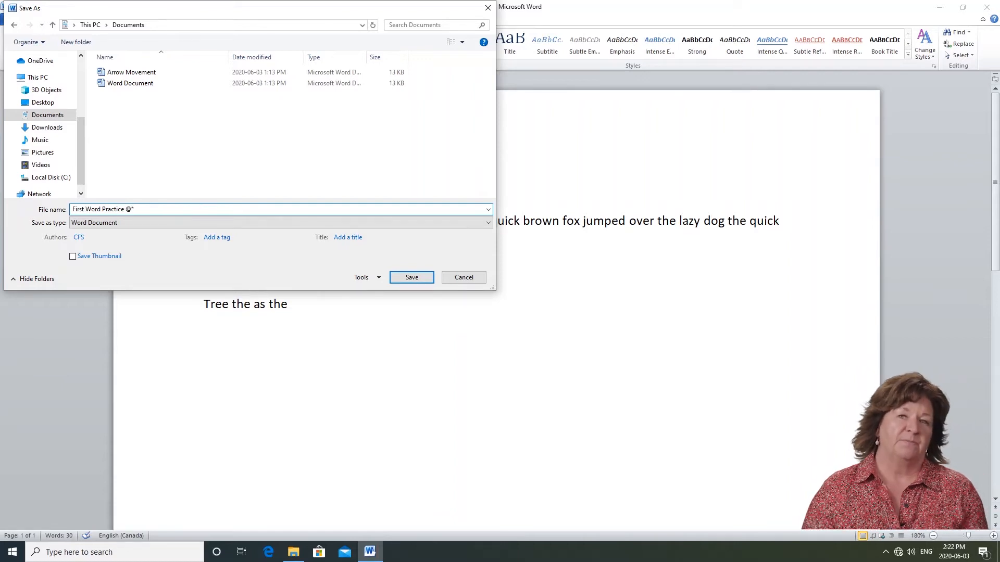
type("\"{}")
left_click(404, 280)
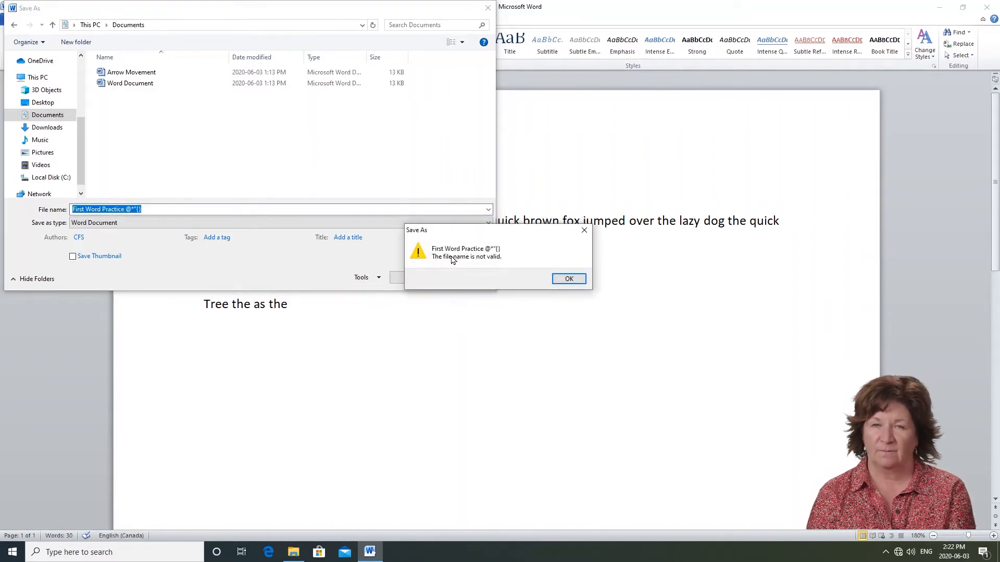
left_click(565, 279)
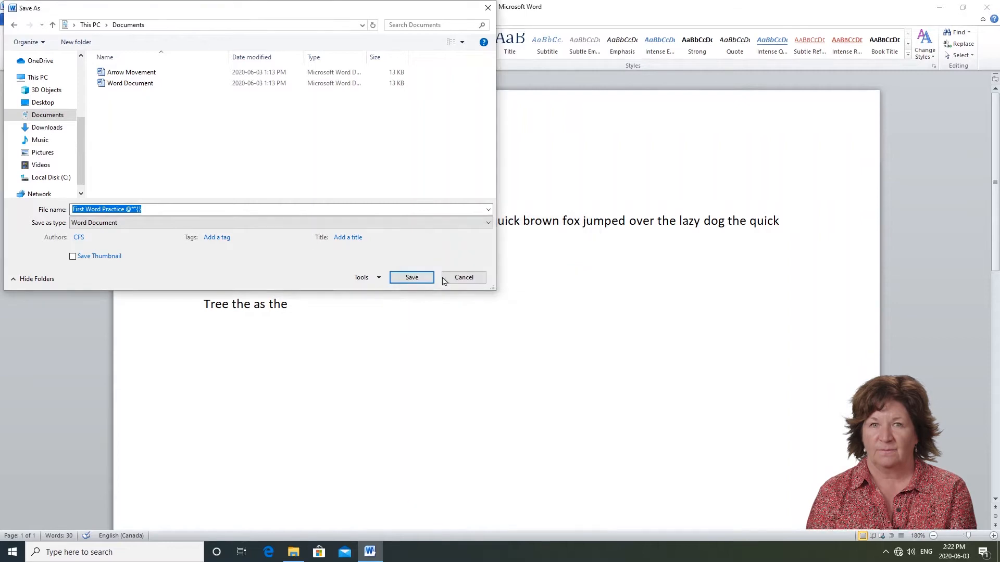
Step: Remove the special characters from the file name and save the document as First Word Practice
left_click(198, 209)
key("BackSpace")
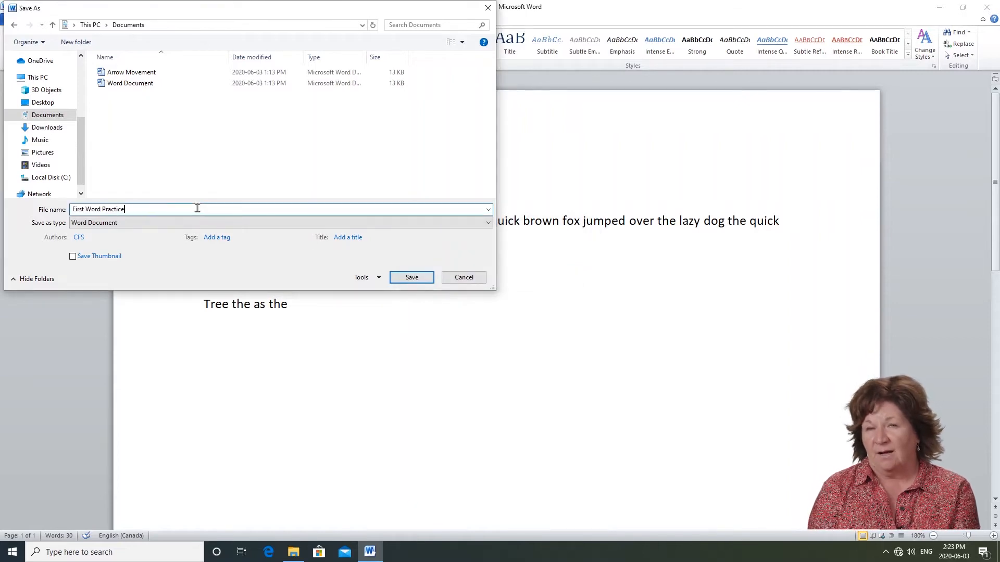
left_click(411, 277)
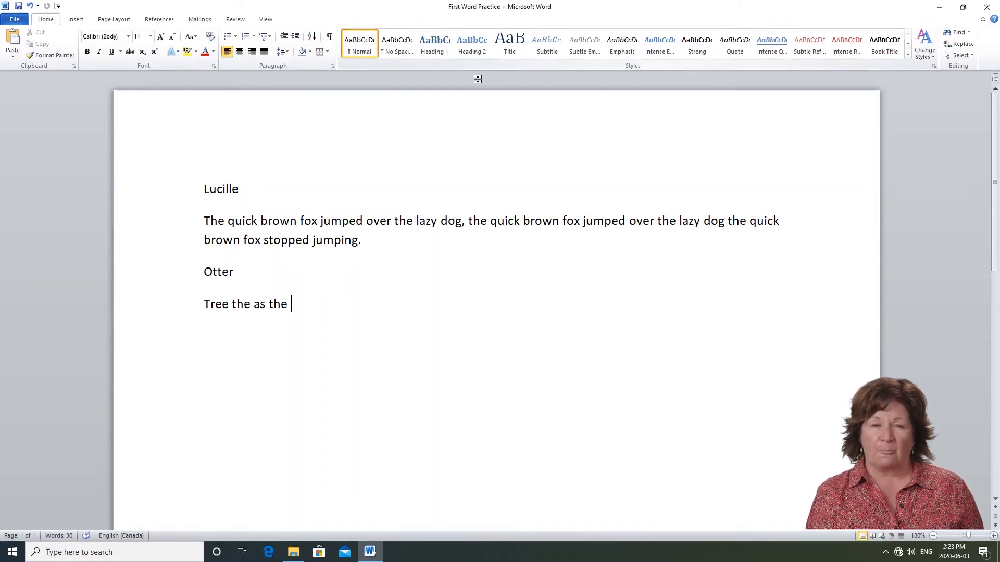
left_click(77, 20)
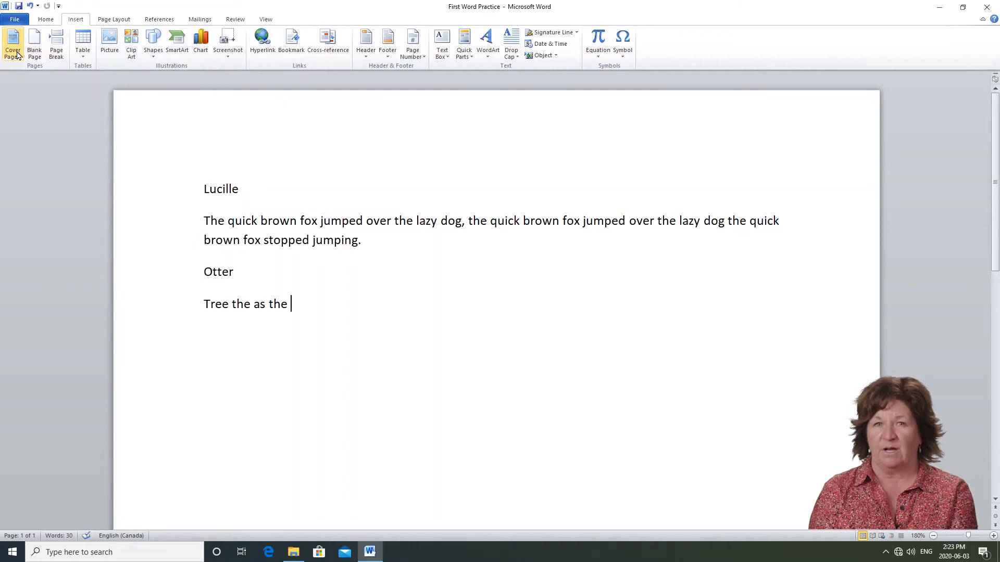
left_click(43, 22)
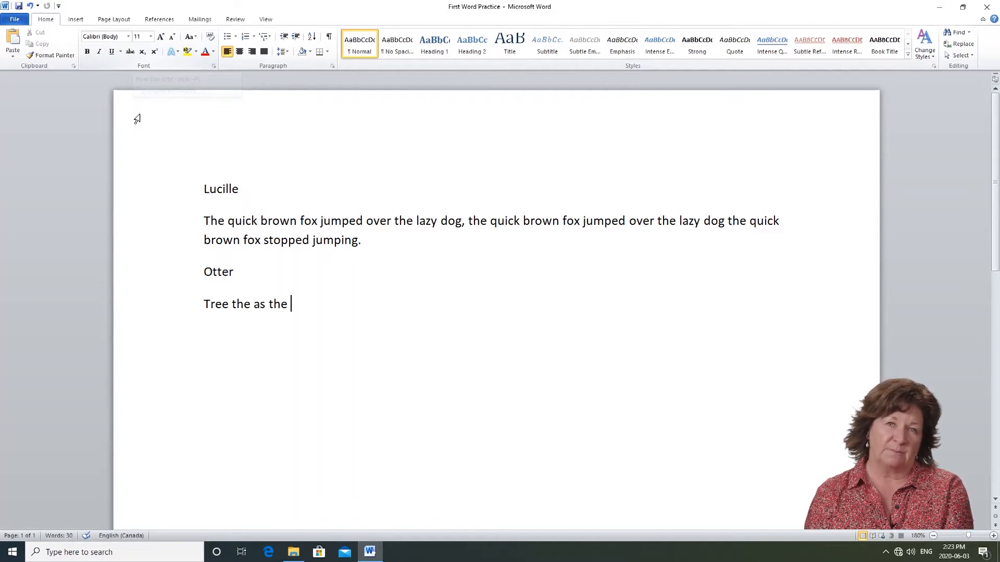
Step: Set the font to Algerian and add a paragraph reading "Hello there" below the "Tree the as the" line
left_click(129, 37)
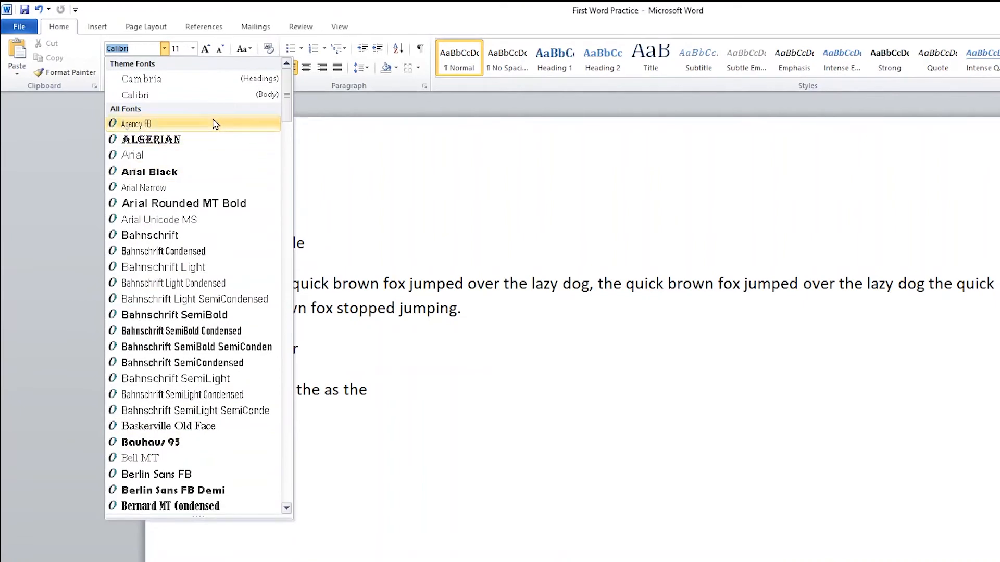
left_click(292, 162)
left_click_drag(291, 162, 289, 242)
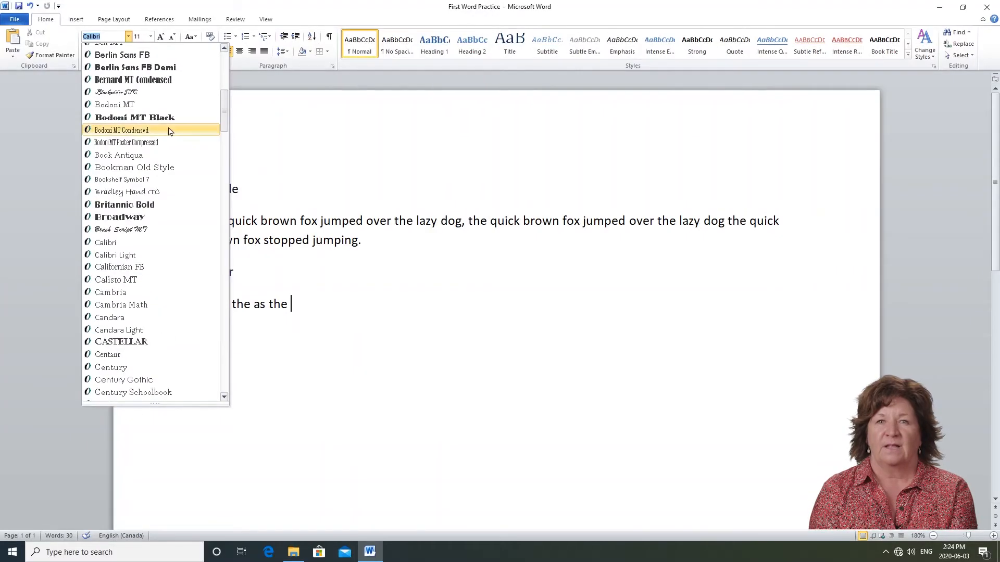
scroll(170, 131, "down", 18)
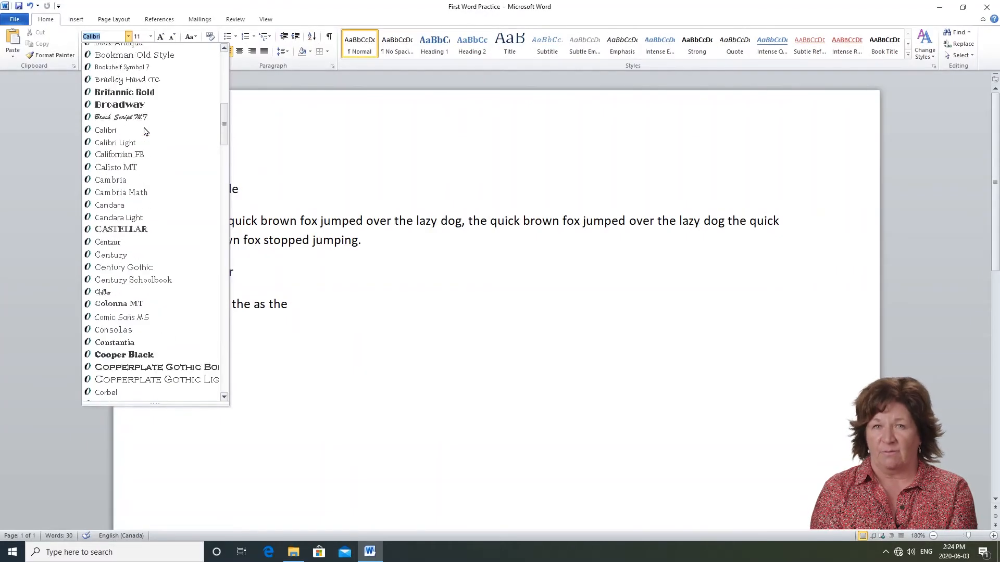
scroll(145, 134, "up", 20)
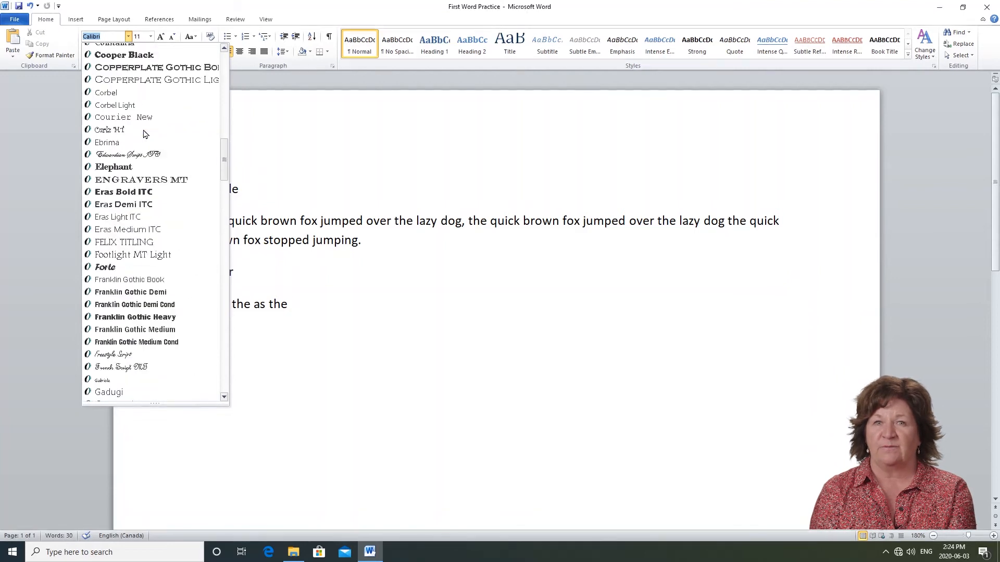
scroll(143, 134, "up", 5)
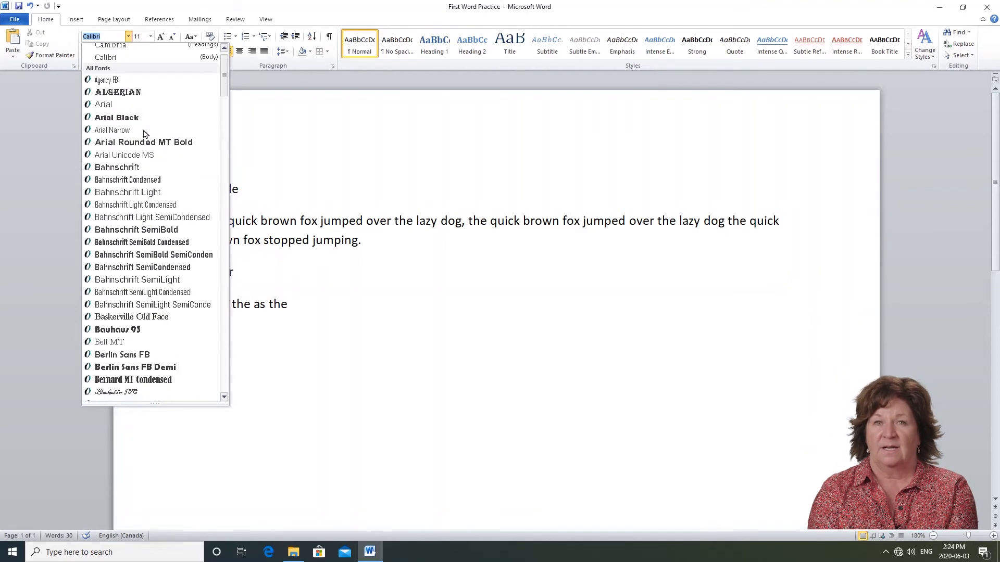
left_click(136, 108)
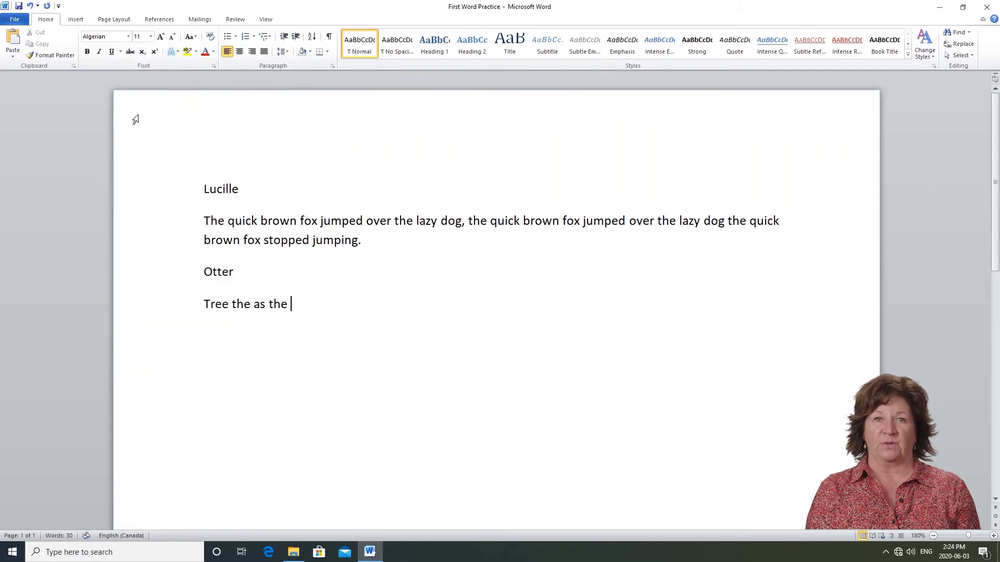
type("Hello there")
Step: Set the font to Bauhaus 93 and add a new paragraph reading "Why hello"
left_click(127, 36)
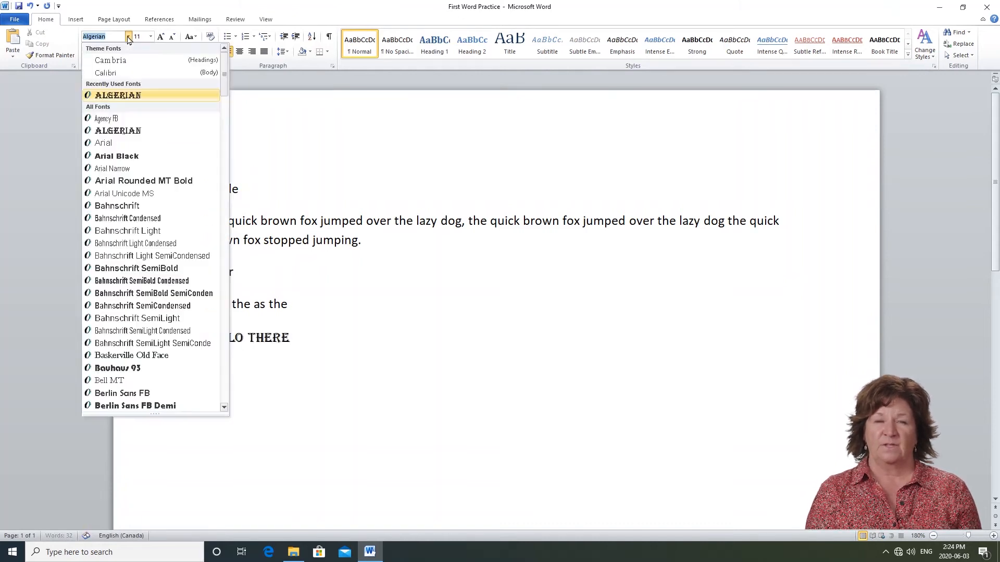
left_click(117, 368)
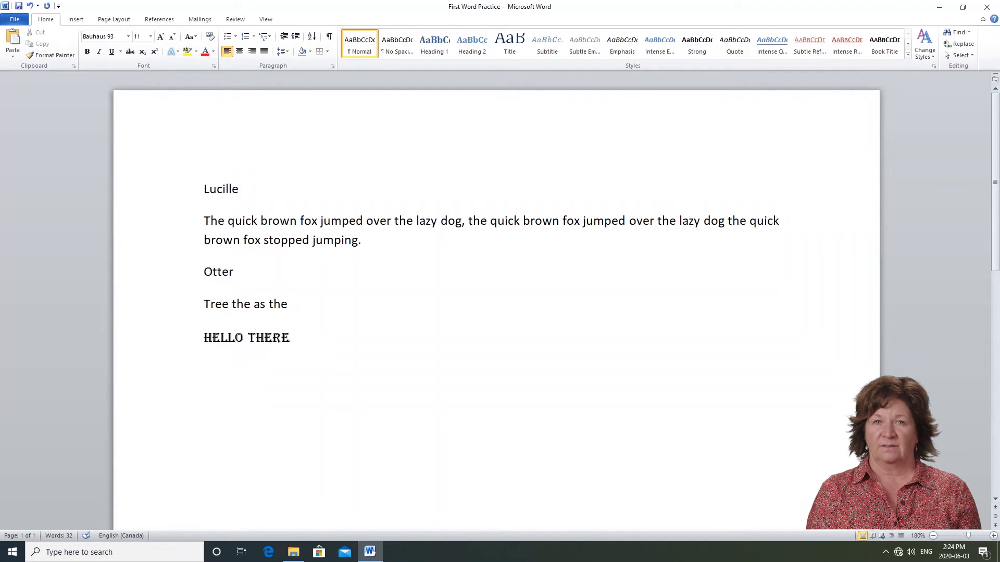
type("Why hello")
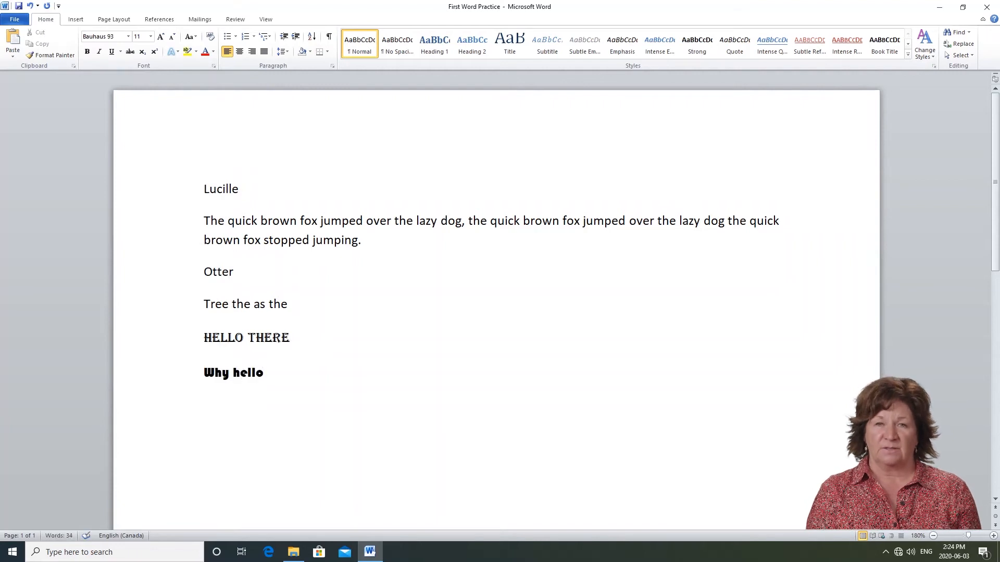
Step: Set the font to Calibri (Body) at size 24 and add a new paragraph reading "This text is big!"
left_click(128, 36)
left_click(130, 73)
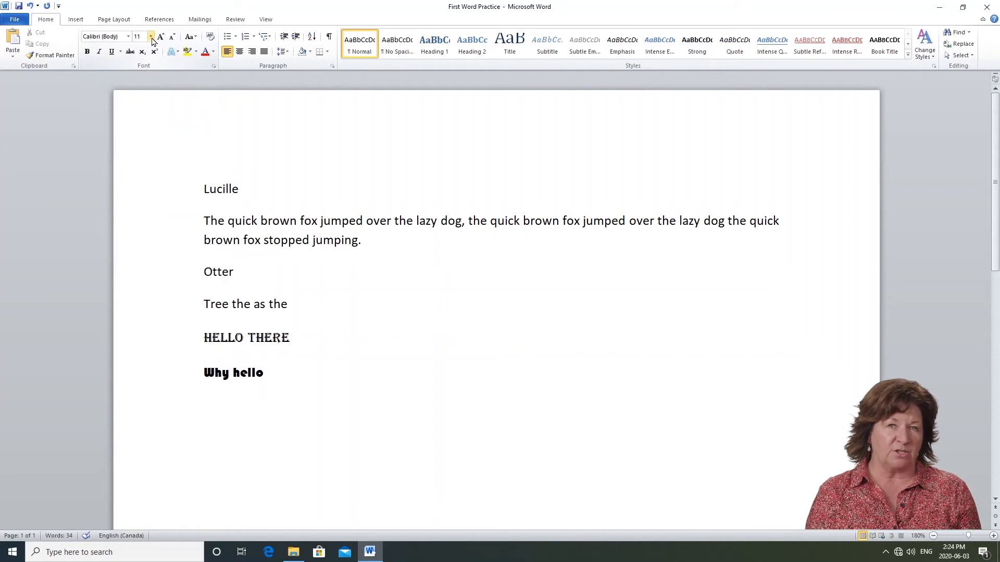
left_click(151, 36)
left_click(139, 140)
key("Return")
type("This")
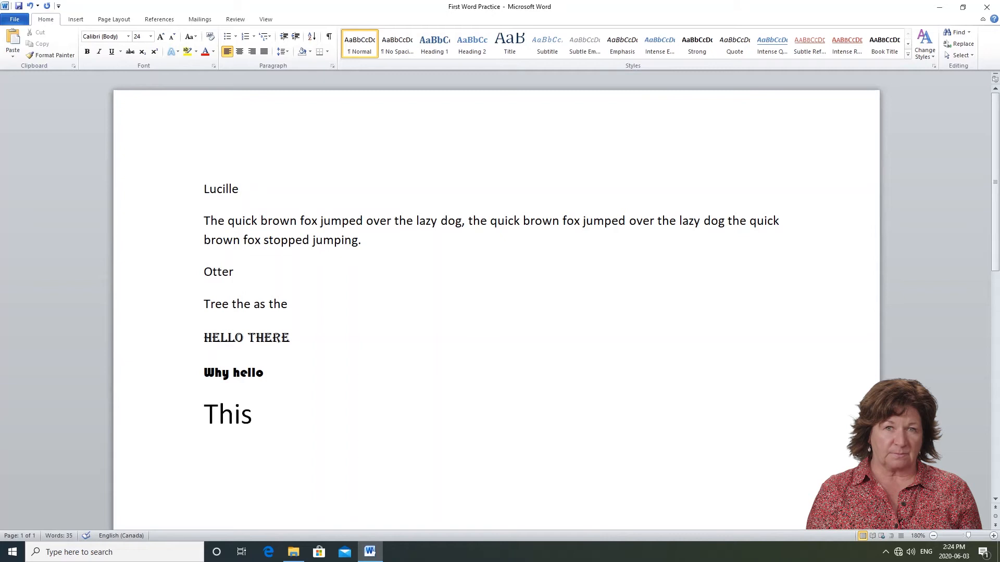
type(" text is big!")
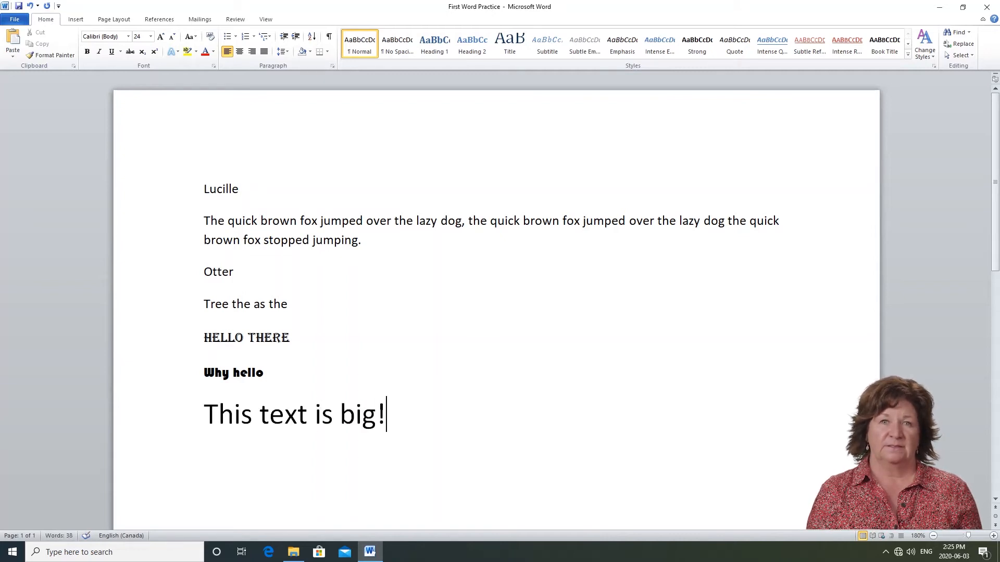
Step: Add a new paragraph reading "This is too" at font size 72, and set the font size to 11 for further typing
key("Return")
left_click(151, 36)
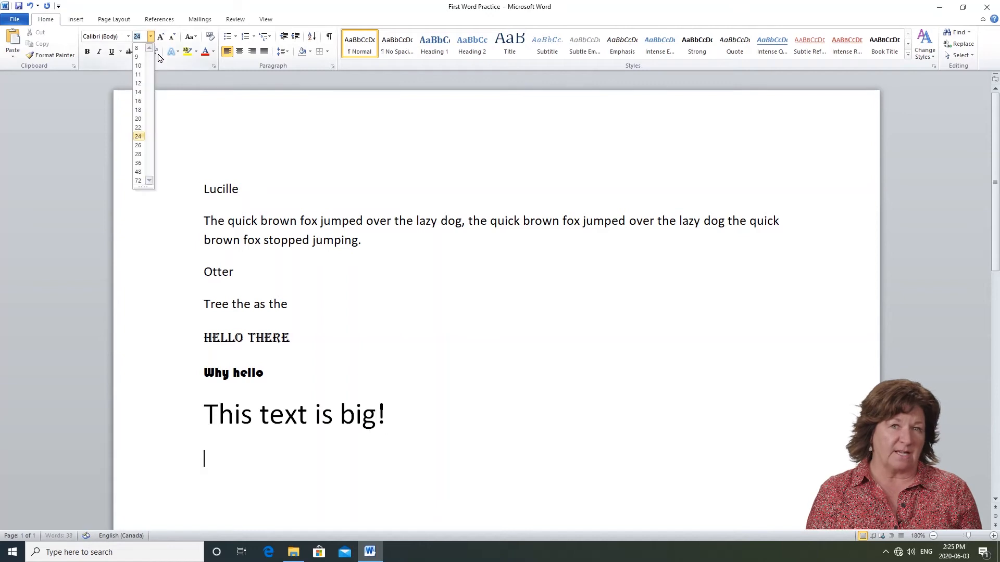
left_click(139, 187)
scroll(334, 424, "down", 2)
type("T")
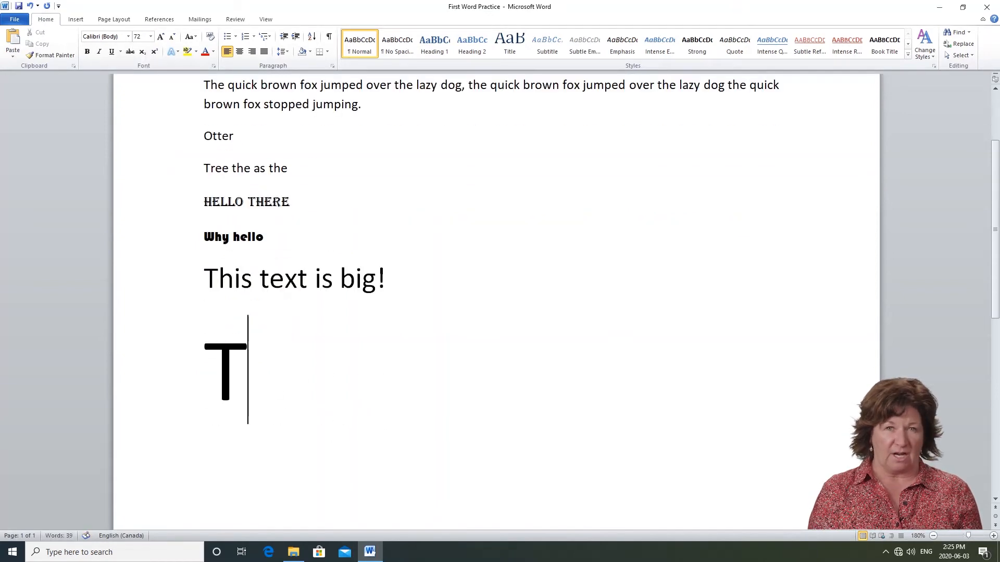
type("his is too")
left_click(144, 39)
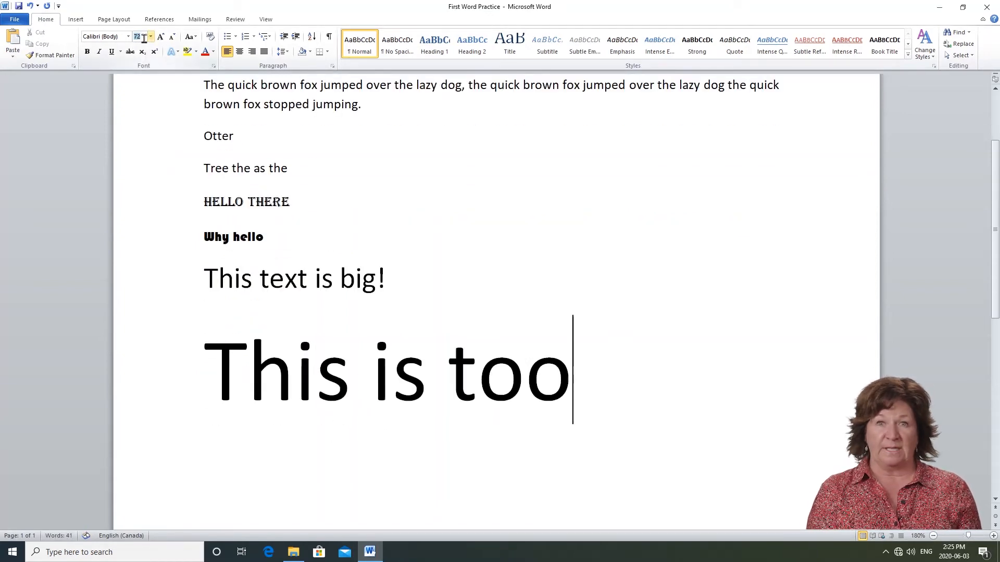
type("13")
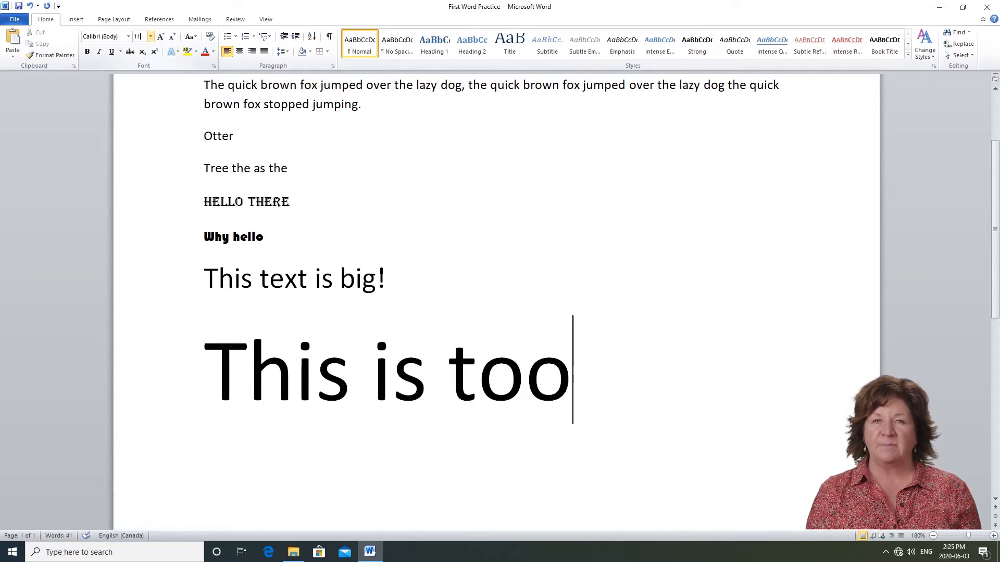
Step: Practise selecting the text of the quick brown fox paragraph and clearing the selection, doing it twice
scroll(356, 237, "up", 3)
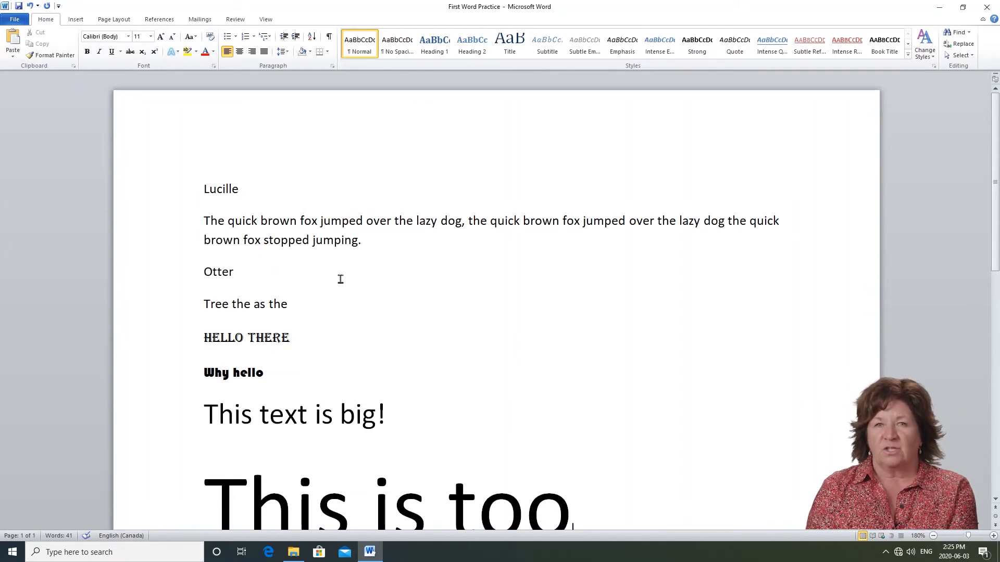
left_click_drag(204, 219, 358, 243)
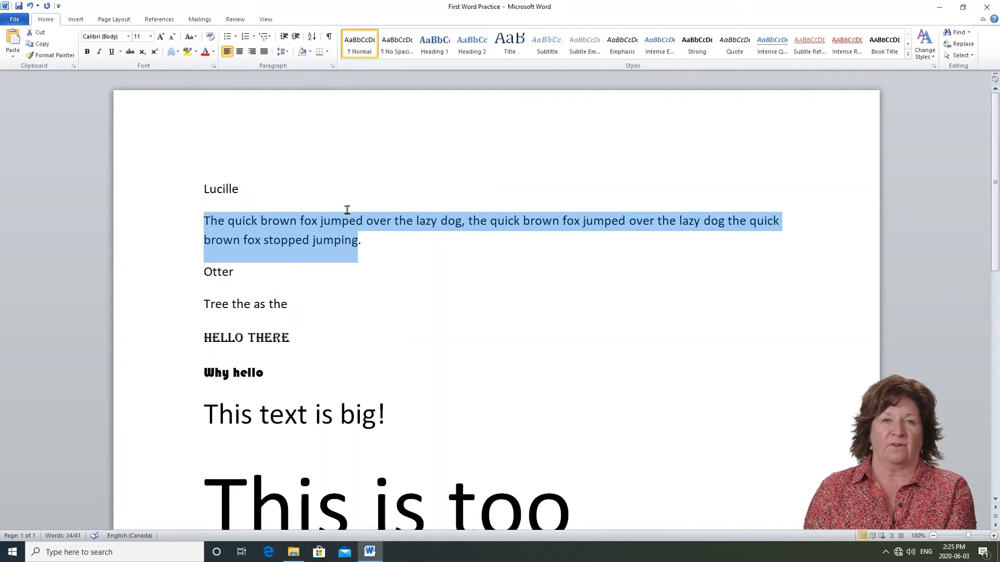
left_click(370, 241)
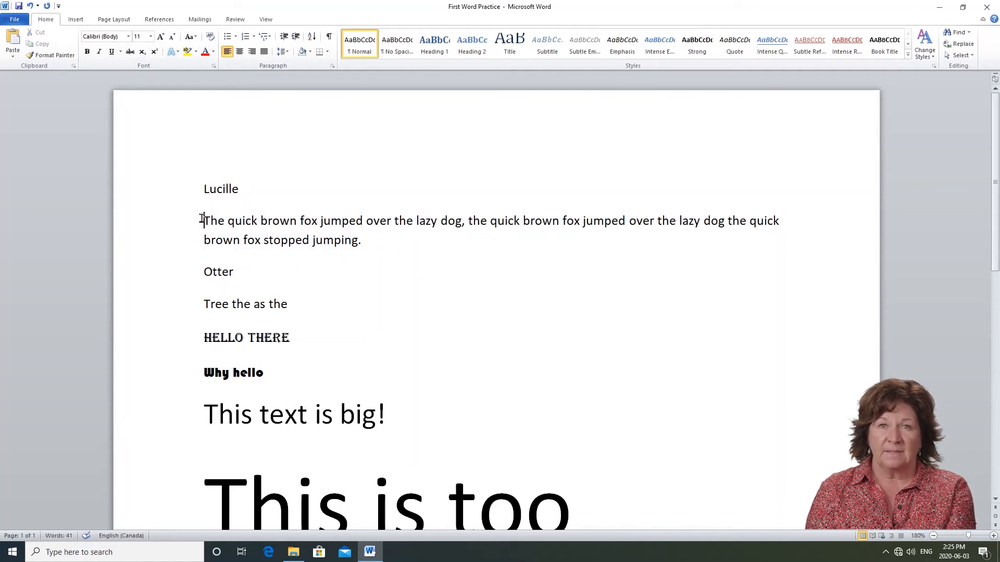
left_click_drag(202, 221, 298, 223)
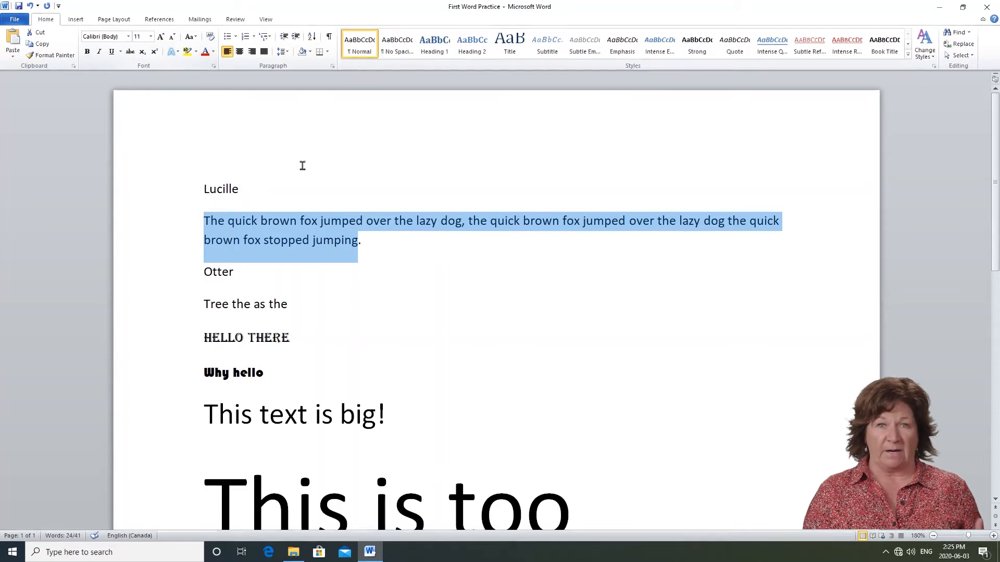
left_click(371, 241)
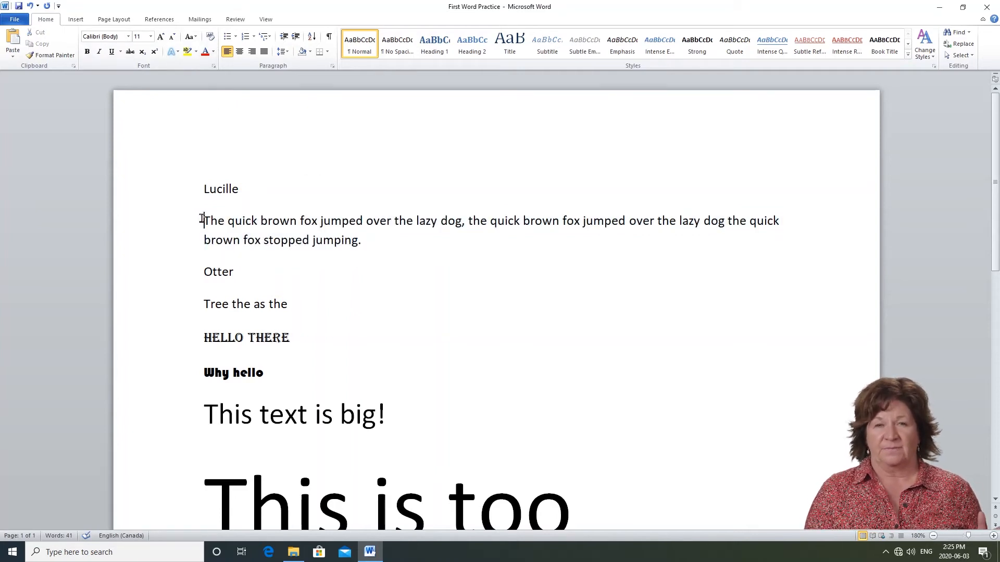
Step: Practise selecting the whole quick brown fox paragraph and each of its two lines separately, and clear the selection
left_click_drag(202, 218, 384, 232)
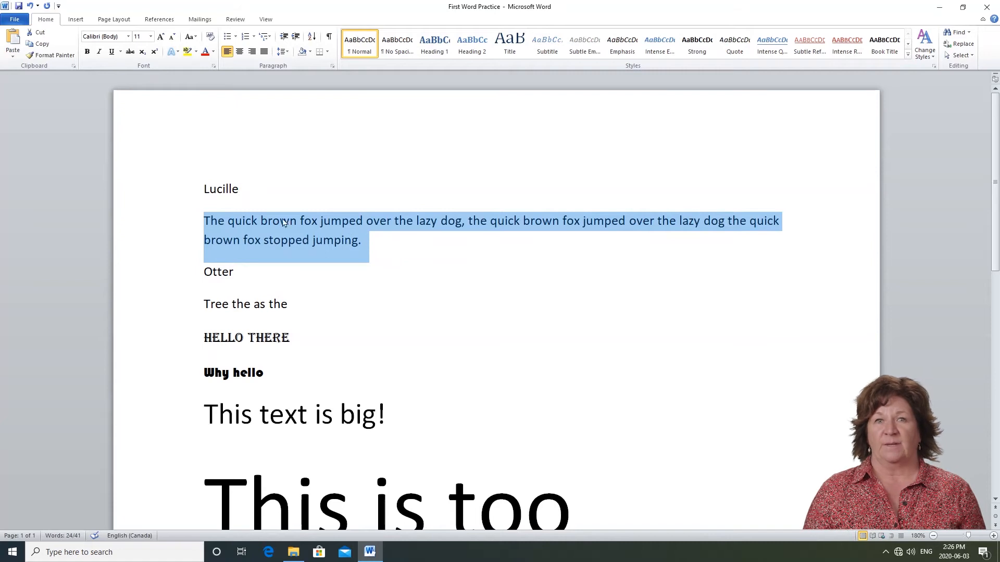
left_click(151, 224)
left_click(156, 238)
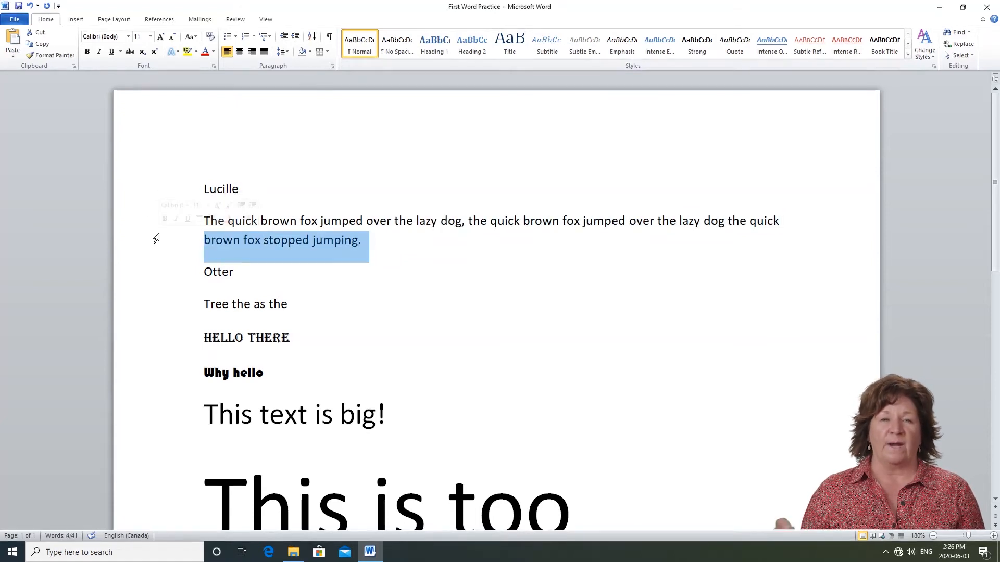
left_click(493, 319)
left_click_drag(203, 215, 363, 237)
left_click(390, 267)
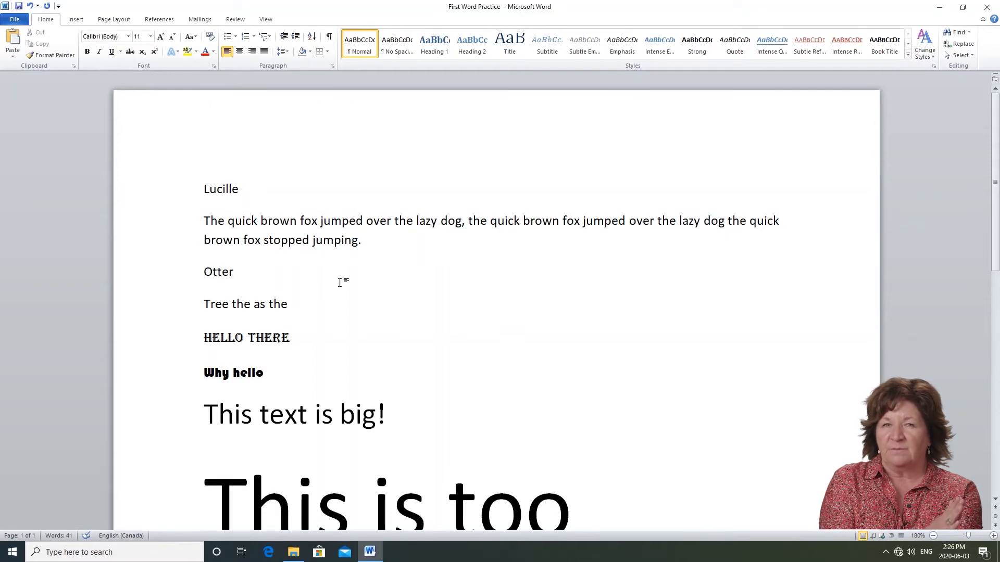
Step: Select the entire quick brown fox paragraph, apply bold to it and remove the bold again
double_click(160, 229)
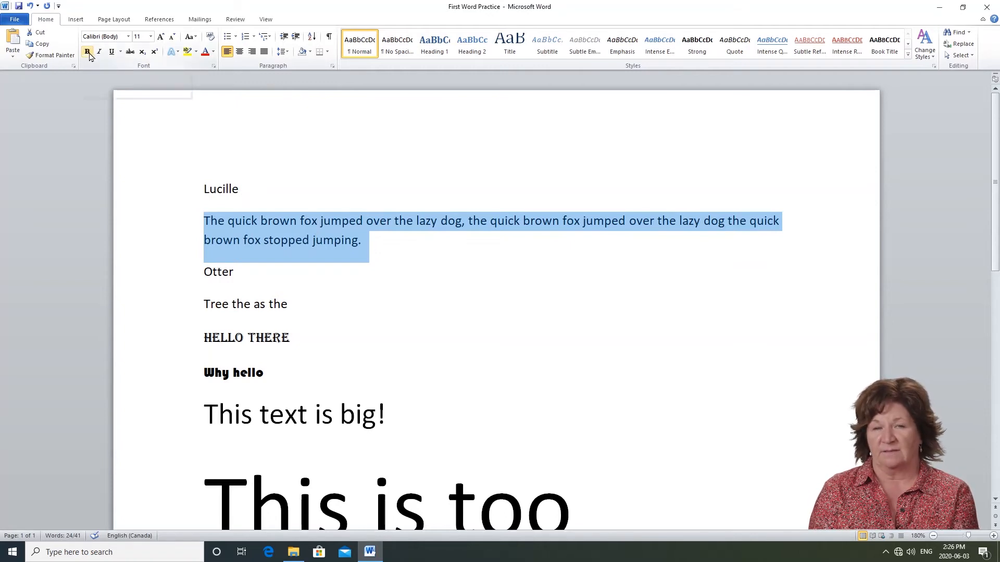
left_click(88, 53)
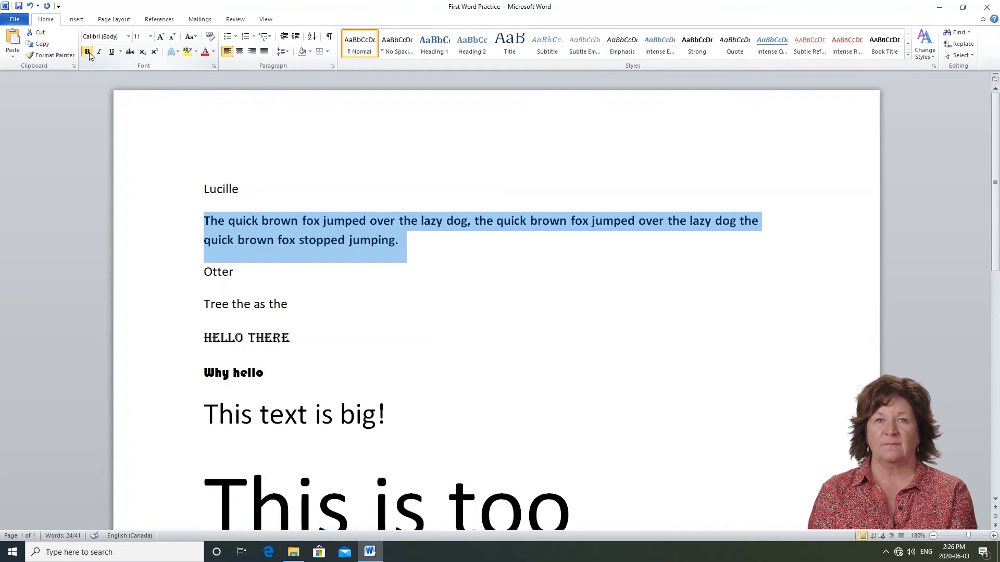
left_click(89, 53)
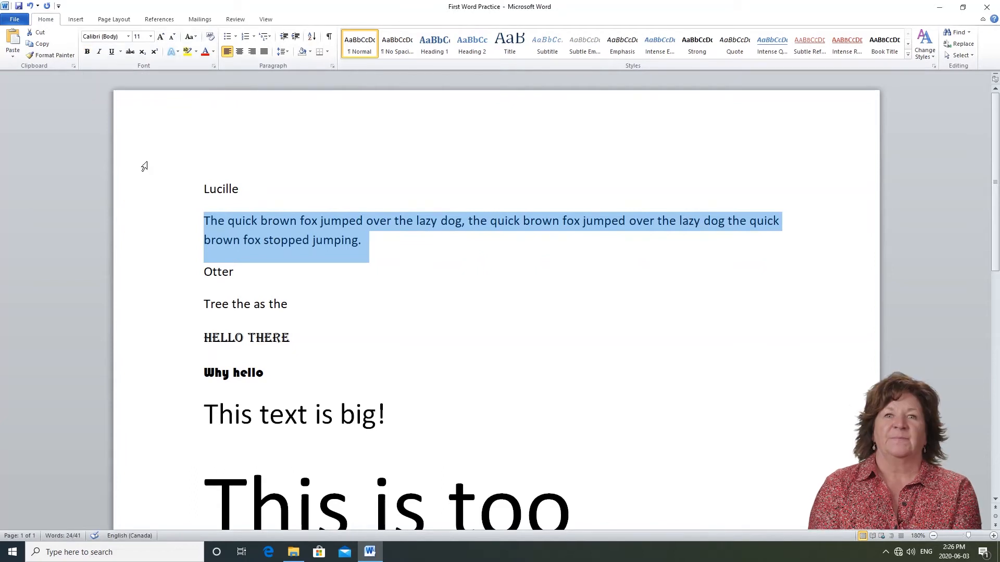
Step: Apply italic and underline to the selected quick brown fox paragraph and remove both formats again
left_click(99, 52)
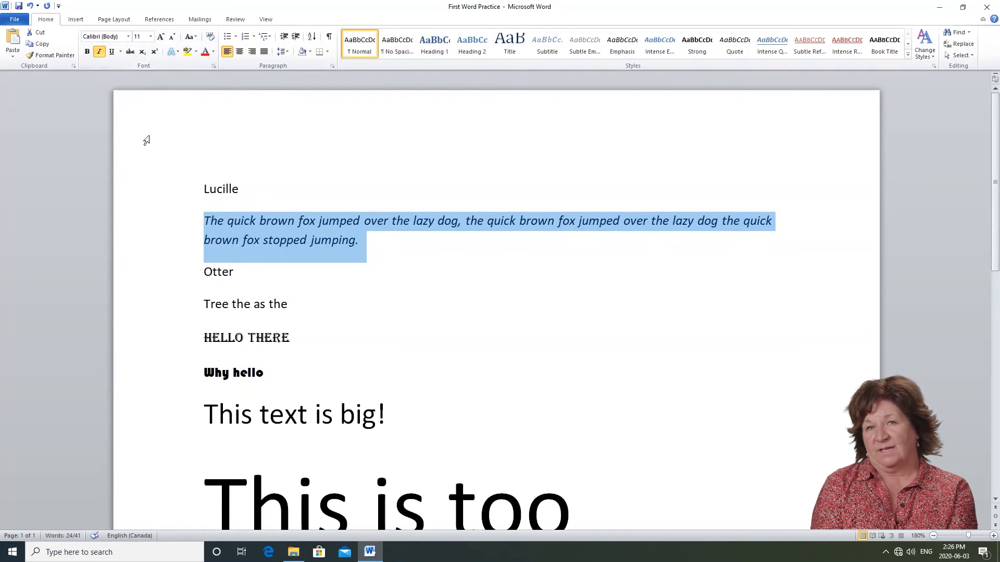
key("ctrl+u")
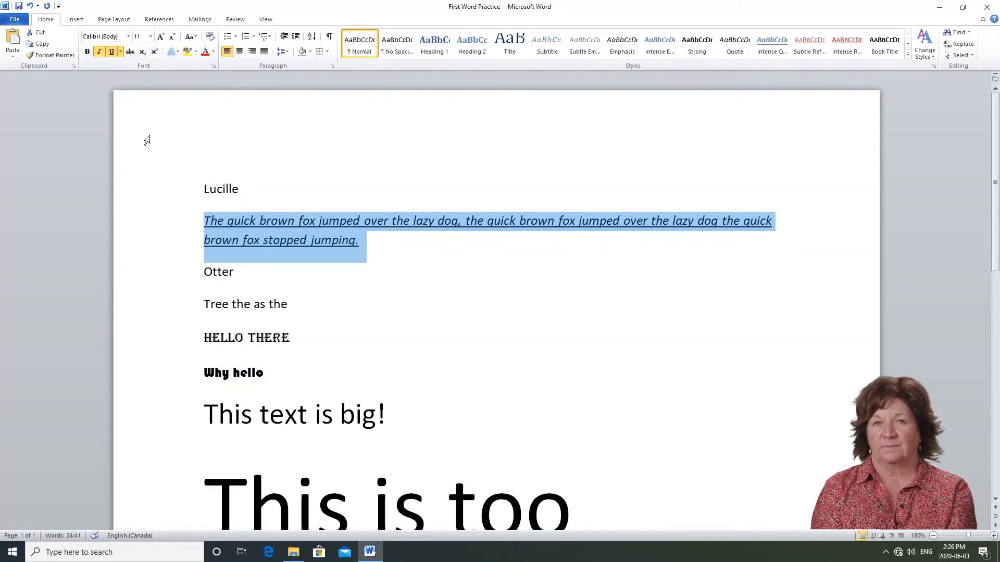
key("ctrl+u")
key("ctrl+i")
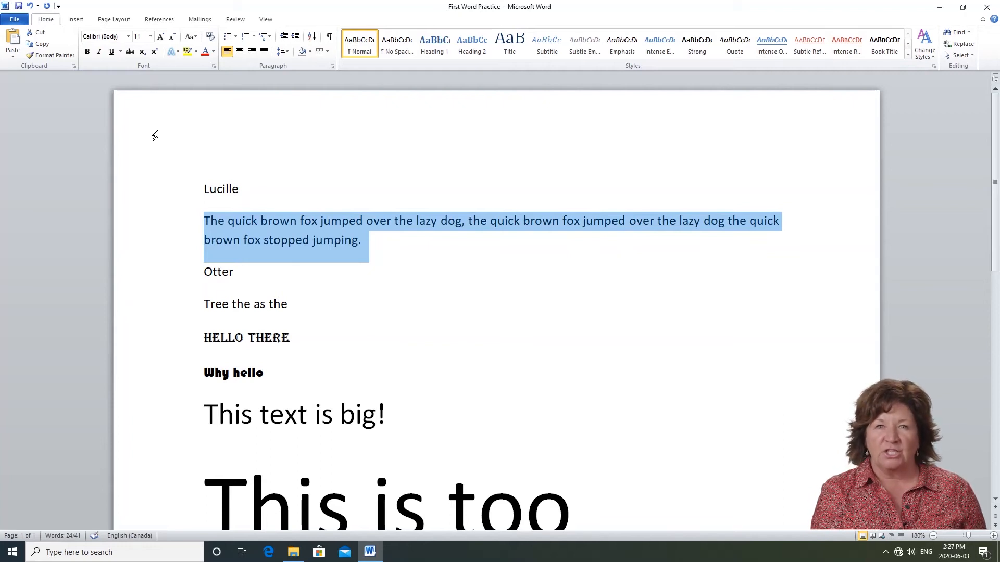
Step: Grow the font of the selected quick brown fox paragraph by two increments to size 14
left_click(162, 41)
left_click(161, 41)
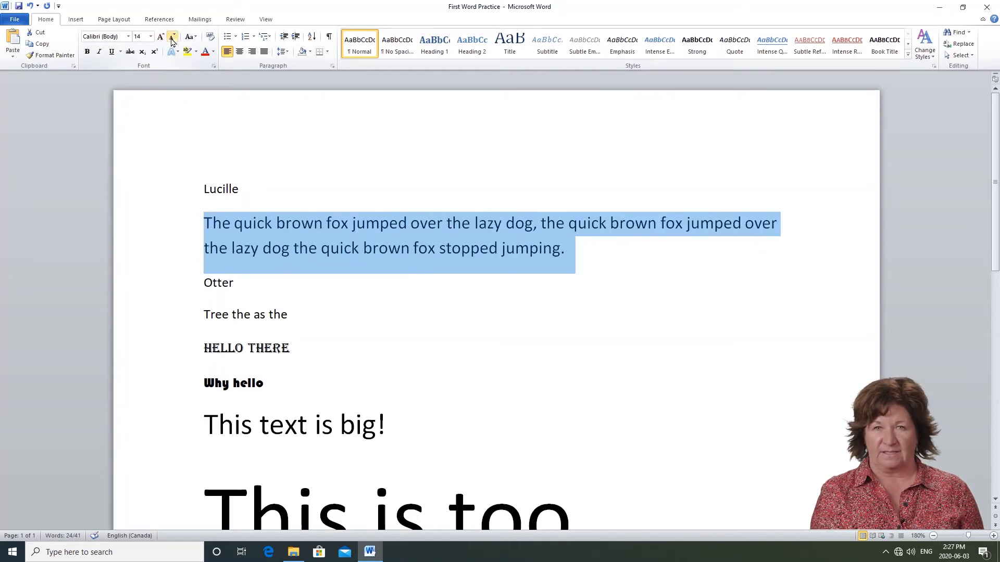
Step: Shrink the font of the selected quick brown fox paragraph by two increments to size 11 and apply sentence case
left_click(172, 41)
left_click(172, 40)
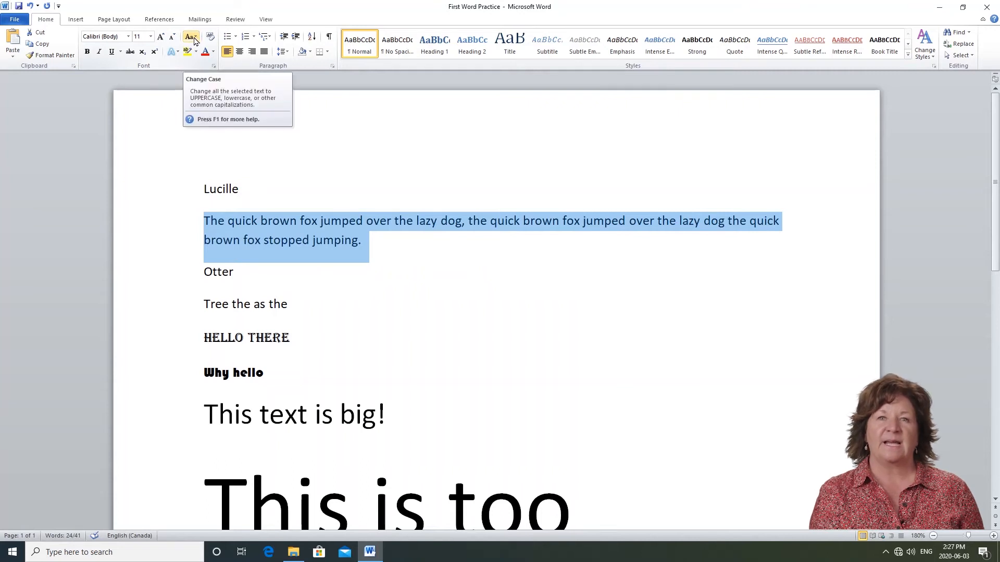
left_click(194, 40)
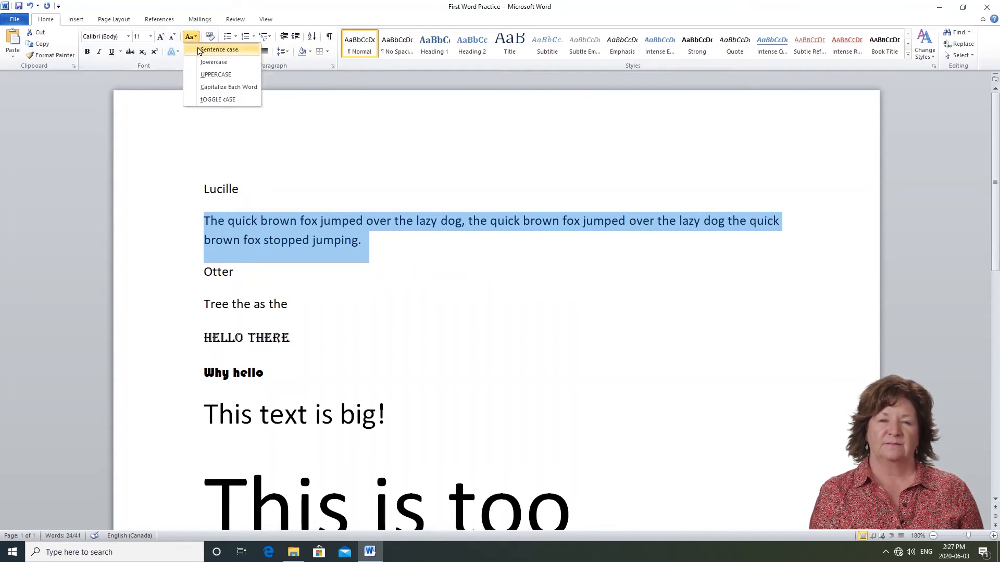
left_click(251, 50)
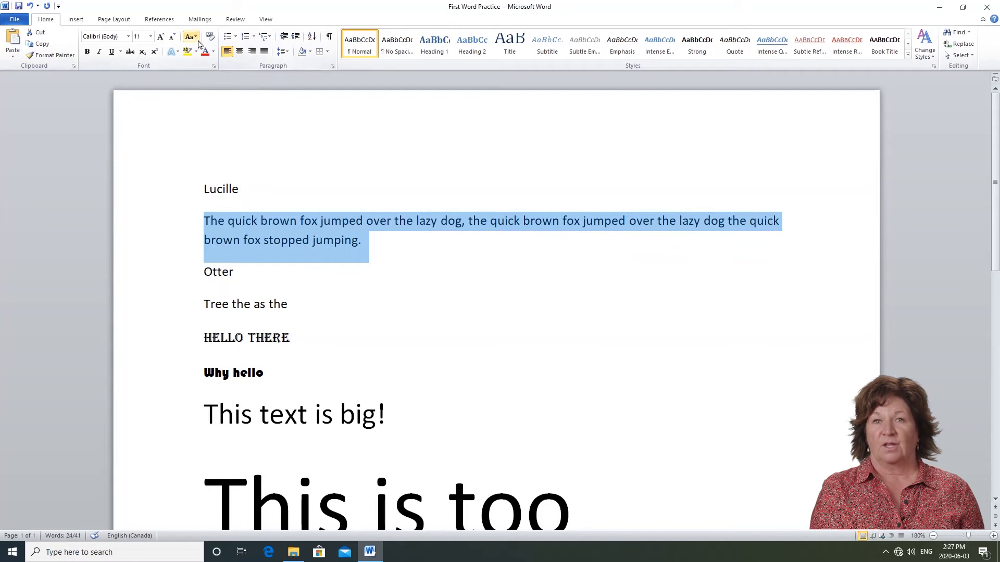
Step: Change the selected quick brown fox paragraph to lowercase and after that to UPPERCASE
left_click(196, 38)
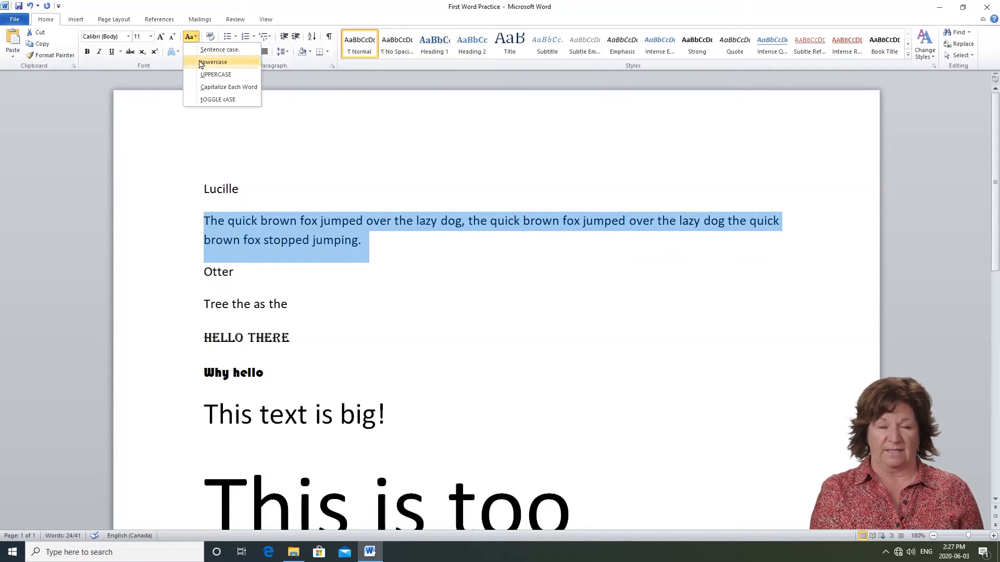
left_click(201, 62)
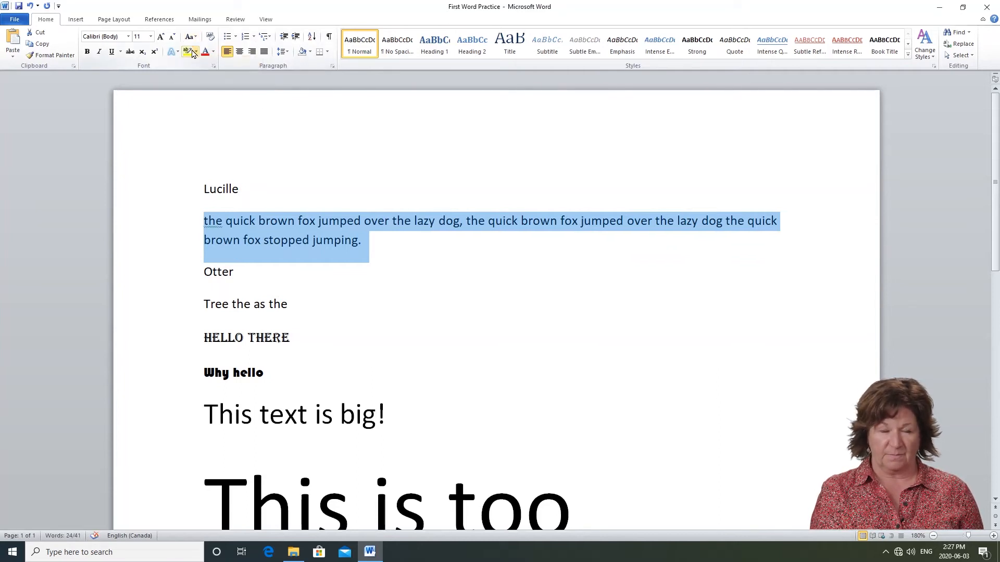
left_click(191, 39)
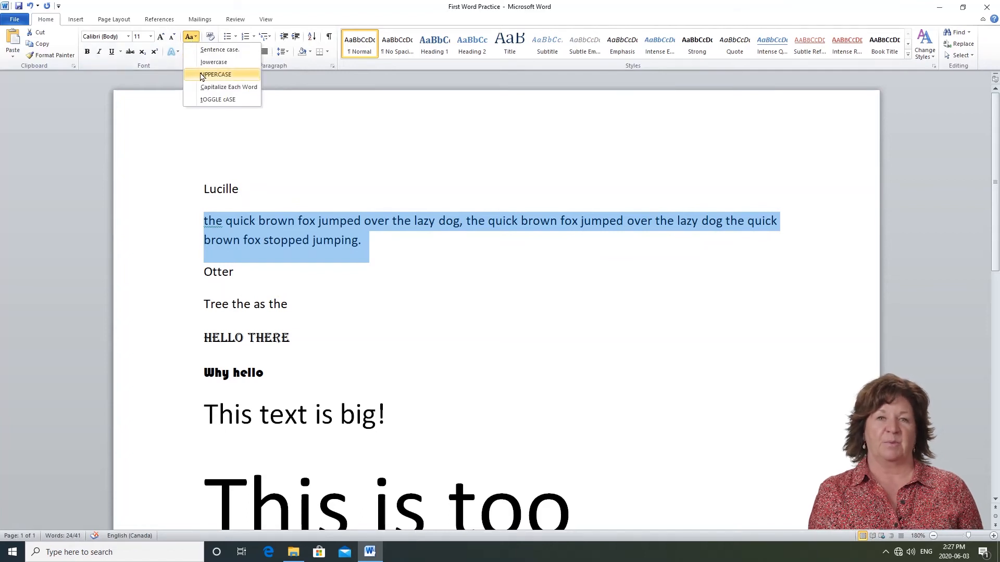
left_click(205, 75)
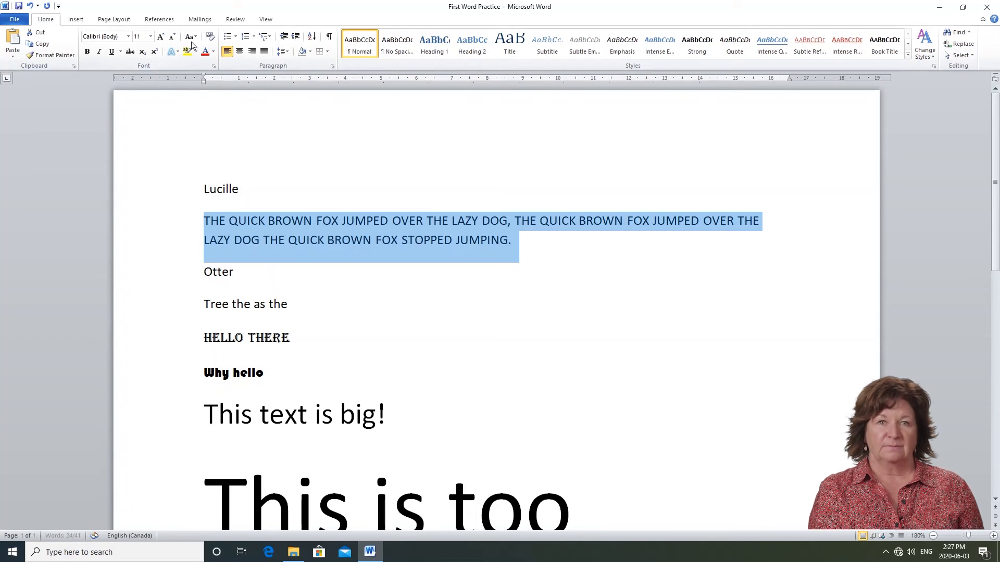
Step: Capitalize each word of the selected quick brown fox paragraph and clear the selection
left_click(191, 40)
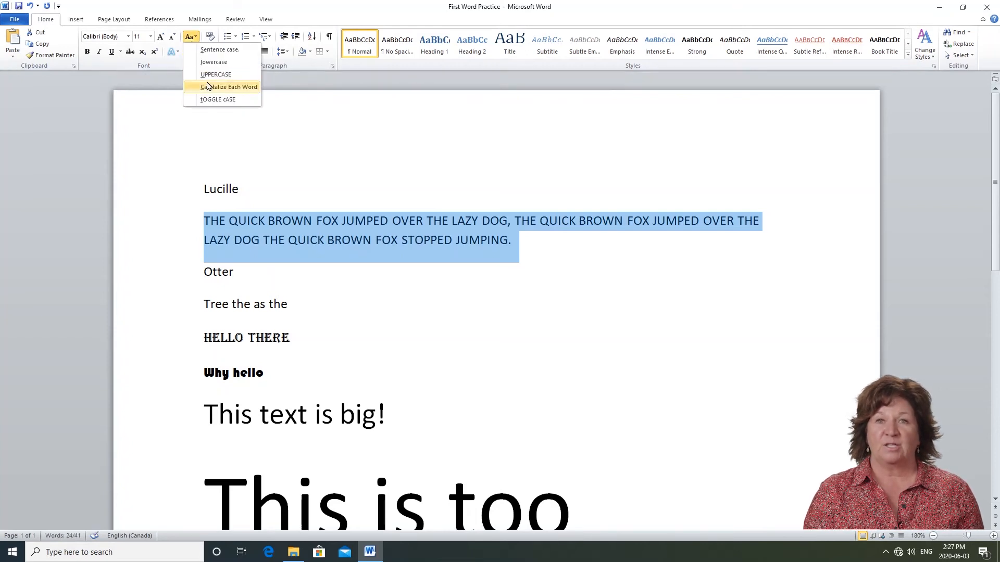
left_click(218, 87)
left_click(191, 36)
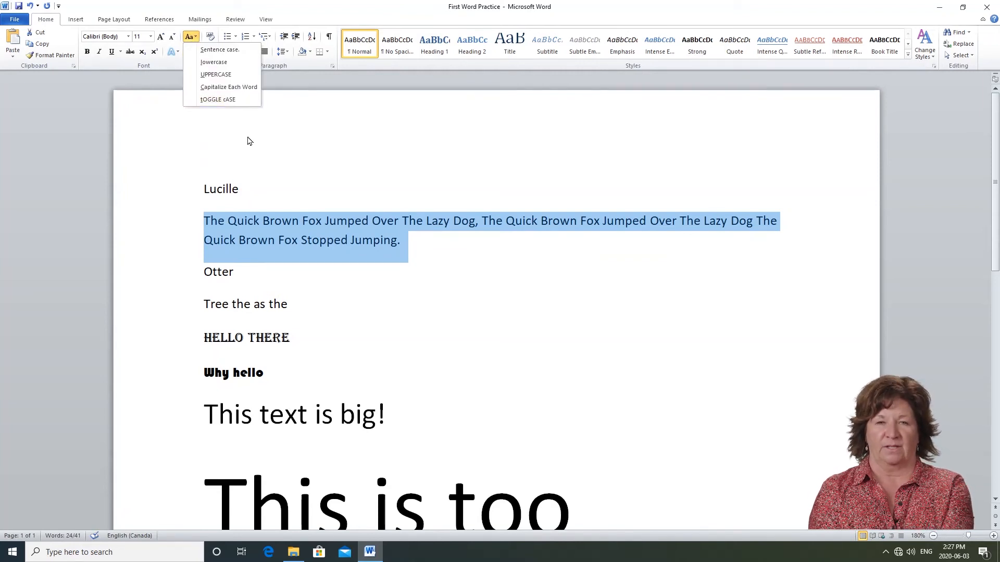
key("Escape")
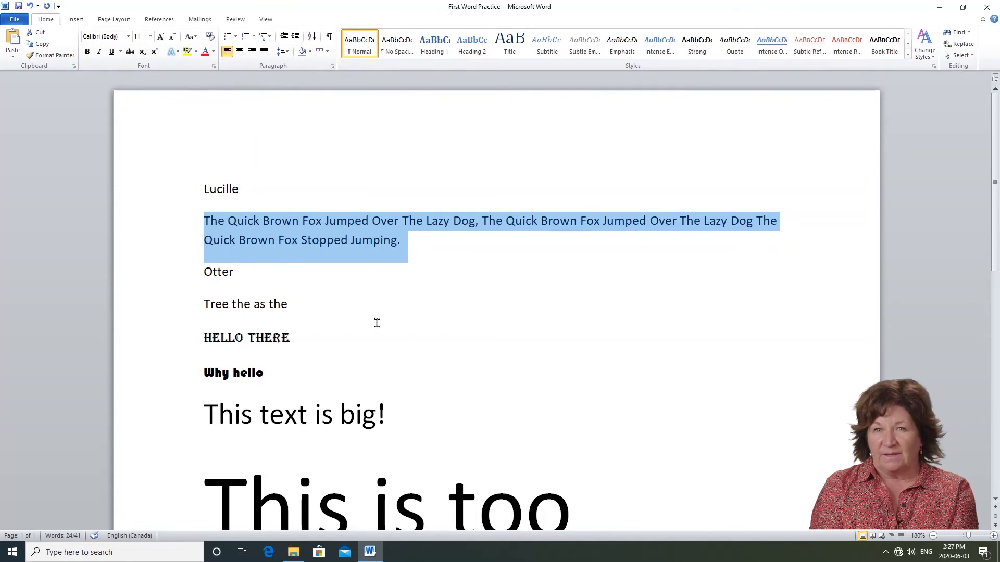
left_click(377, 323)
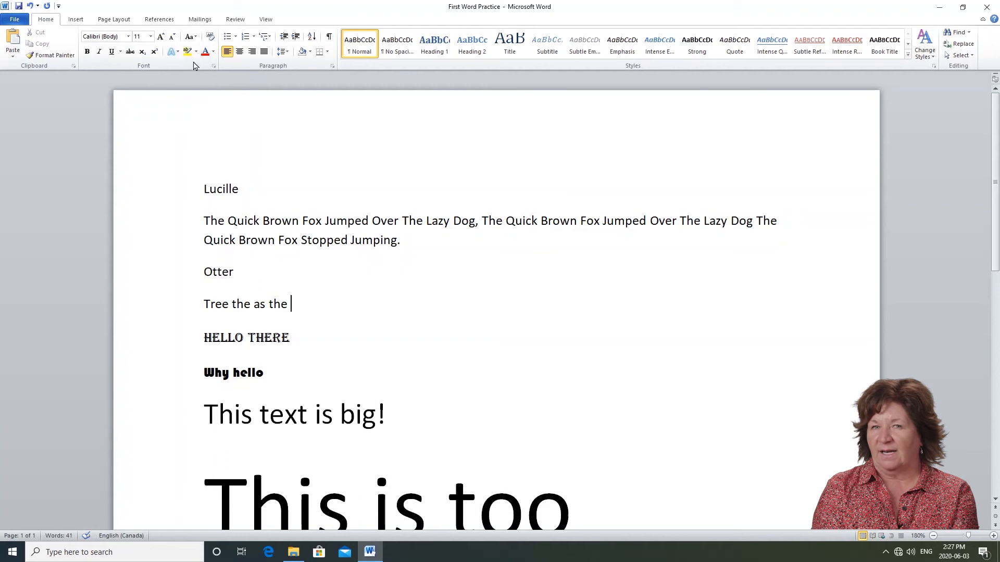
Step: Highlight "The Quick Brown" and "Stopped Jumping" in blue and stop highlighting
left_click(197, 53)
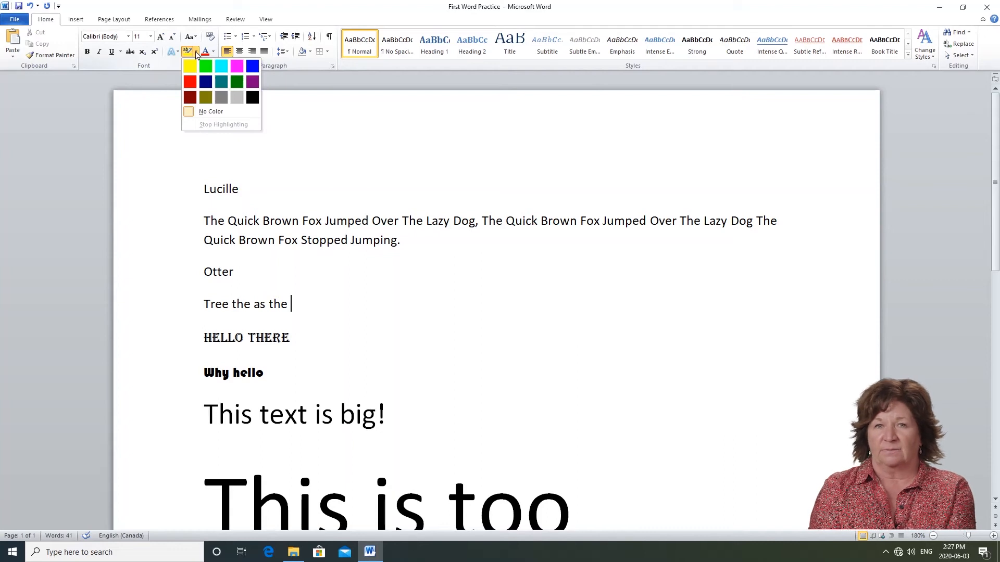
left_click(252, 66)
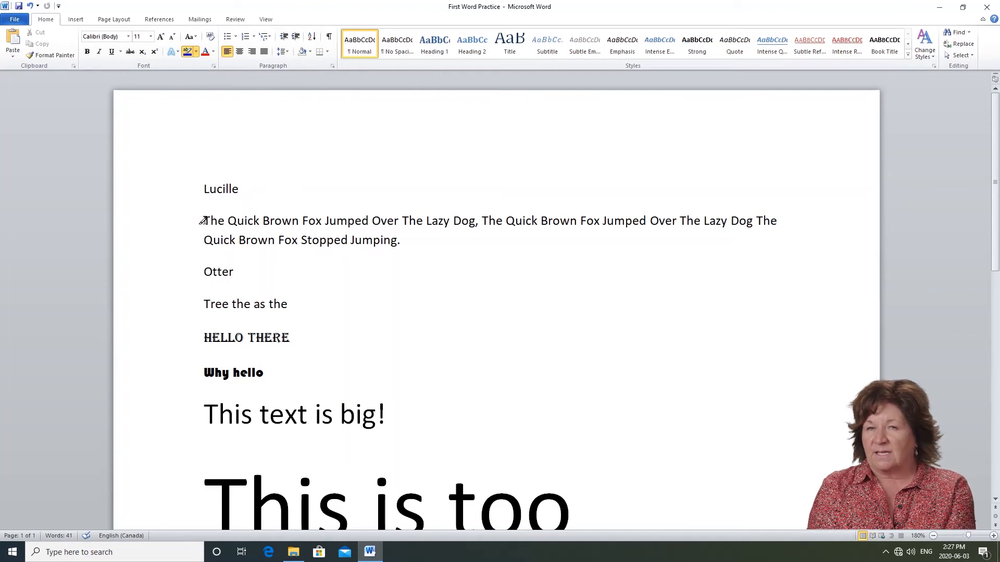
mouse_move(202, 221)
left_mouse_down()
mouse_move(298, 221)
mouse_move(397, 240)
left_mouse_up()
left_click(188, 52)
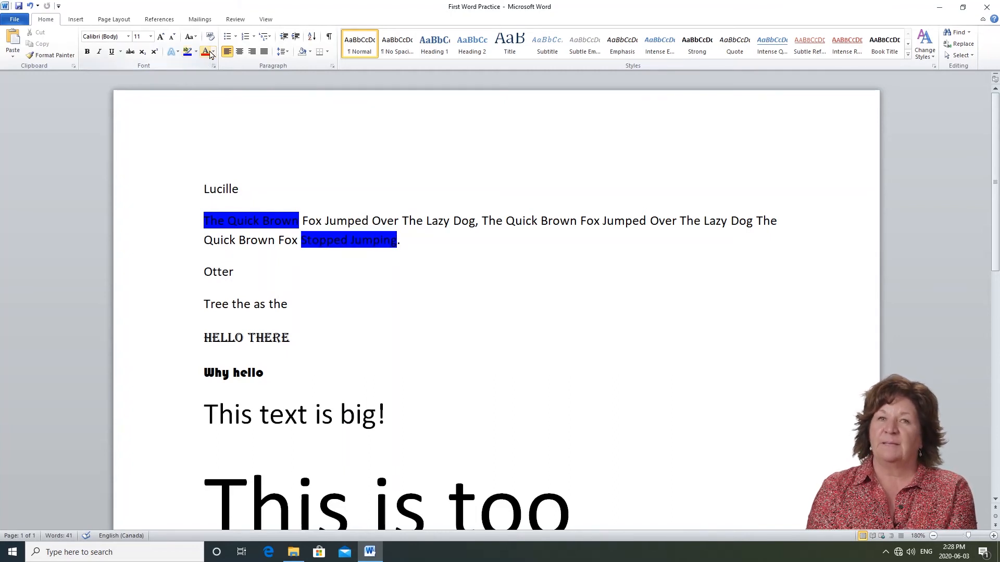
Step: Add the text "this is red!" in red font colour at the end of the "Tree the as the" line
left_click(213, 53)
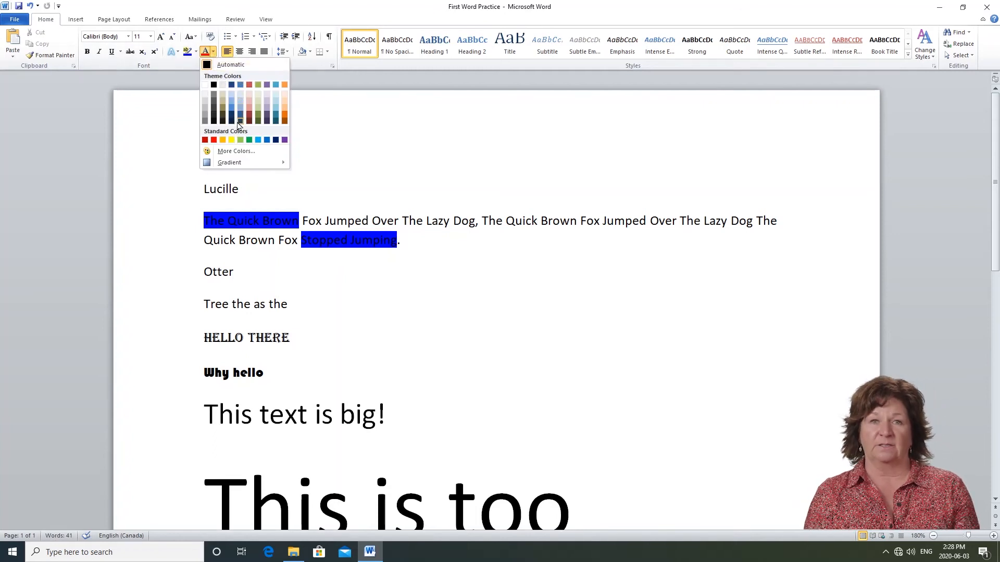
left_click_drag(483, 221, 523, 222)
left_click(313, 304)
left_click(214, 52)
left_click(213, 139)
type("this is red!")
Step: Add the text "This is green" in green font colour after the red text
left_click(214, 51)
left_click(249, 139)
type("This is green")
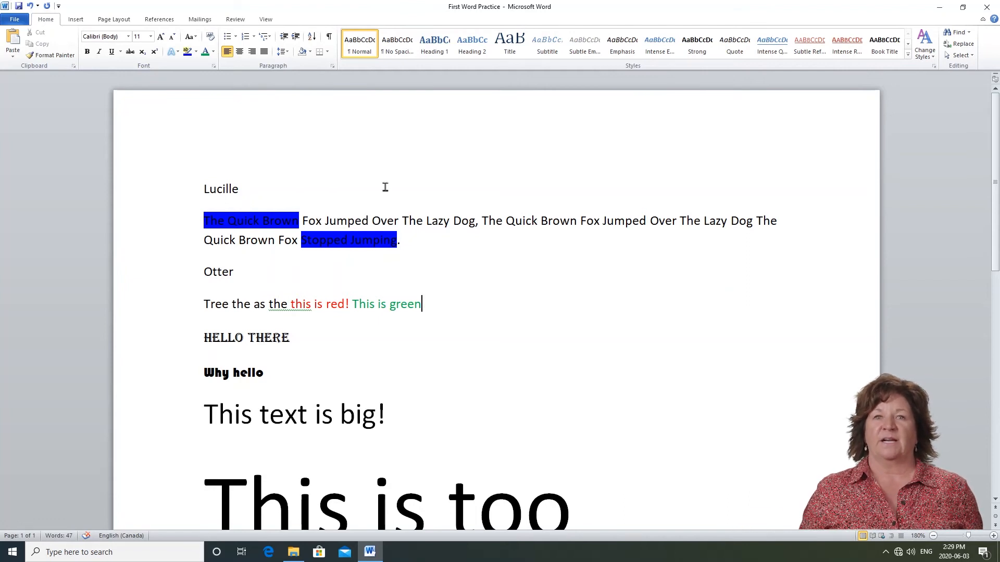
Step: Select all text from the first line to "This is too", clear its formatting and deselect it
scroll(525, 321, "down", 1)
scroll(525, 322, "down", 3)
scroll(523, 328, "up", 3)
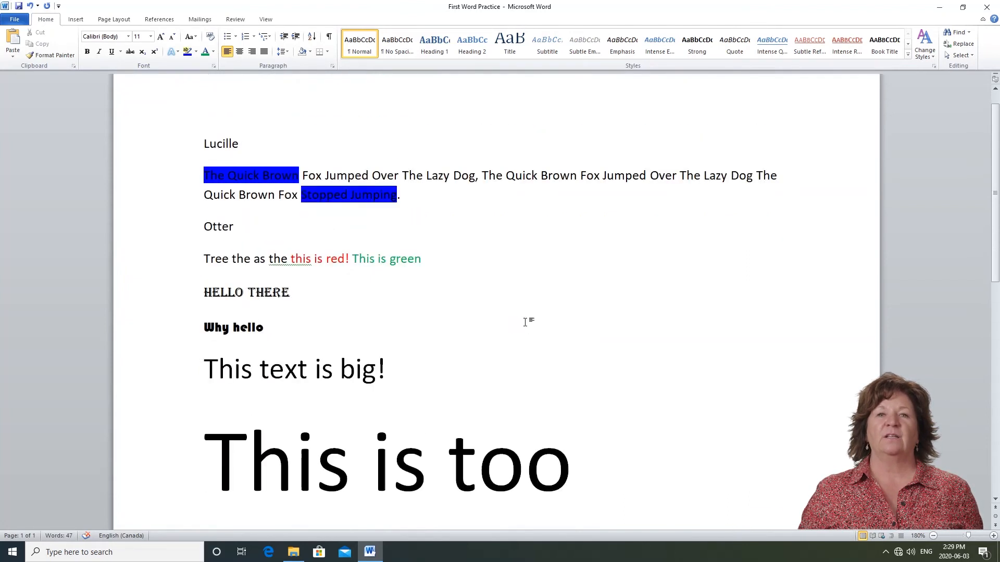
scroll(526, 320, "down", 1)
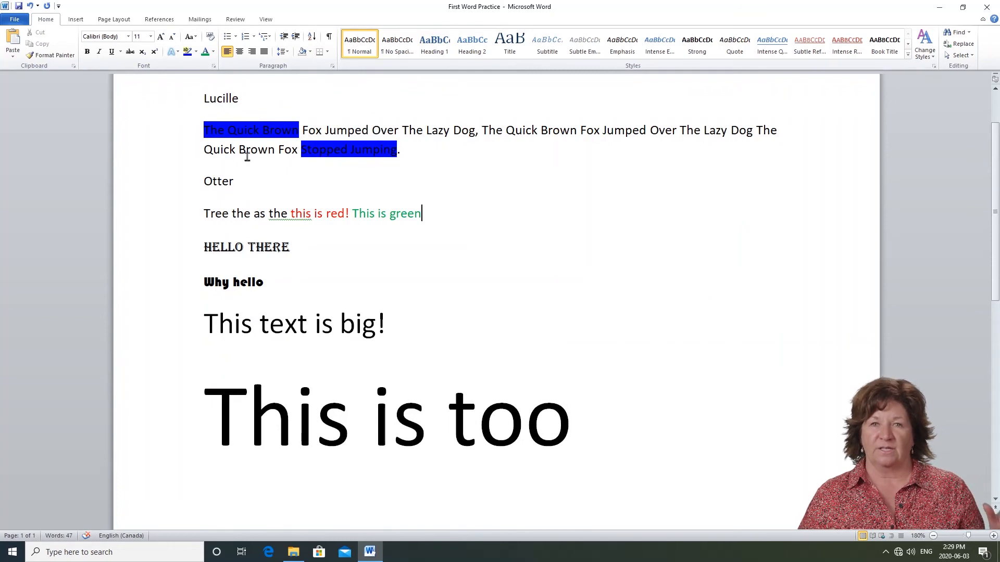
scroll(235, 153, "up", 1)
left_click(191, 141)
left_click_drag(190, 141, 555, 471)
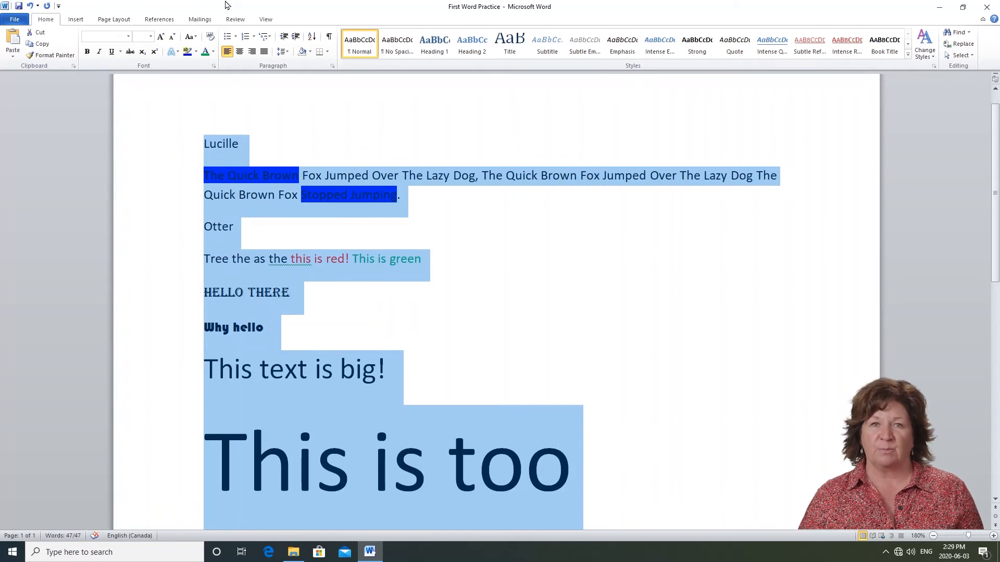
left_click(210, 37)
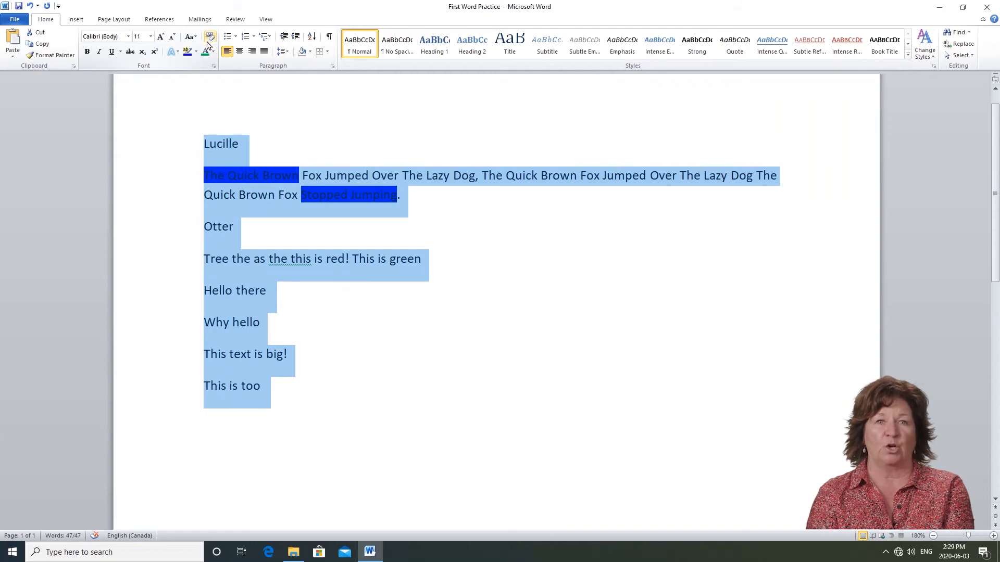
left_click(214, 103)
Step: Remove the blue highlighting from the quick brown fox paragraph using No Color and stop highlighting
left_click(197, 53)
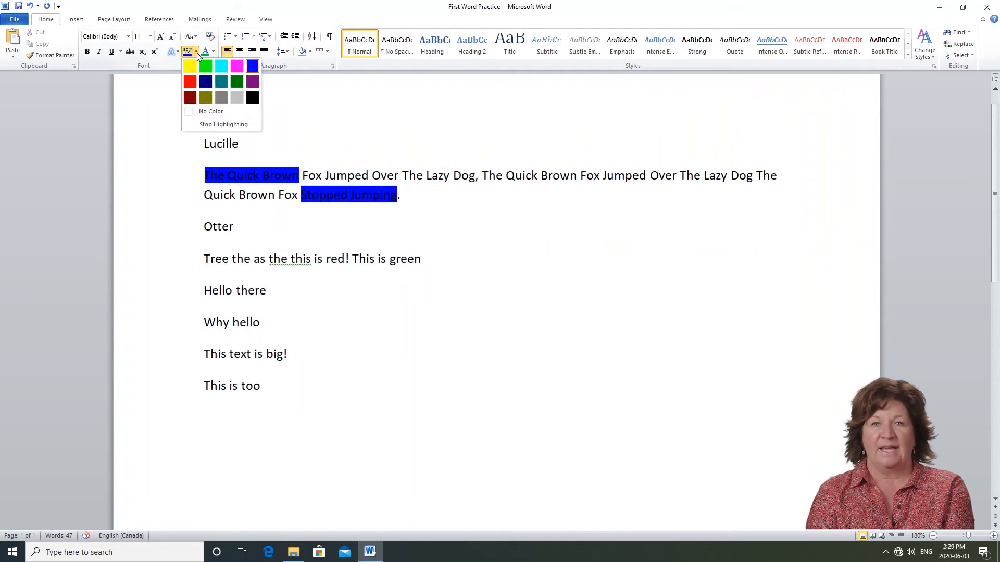
left_click(197, 112)
left_click(195, 173)
left_click_drag(202, 174, 400, 195)
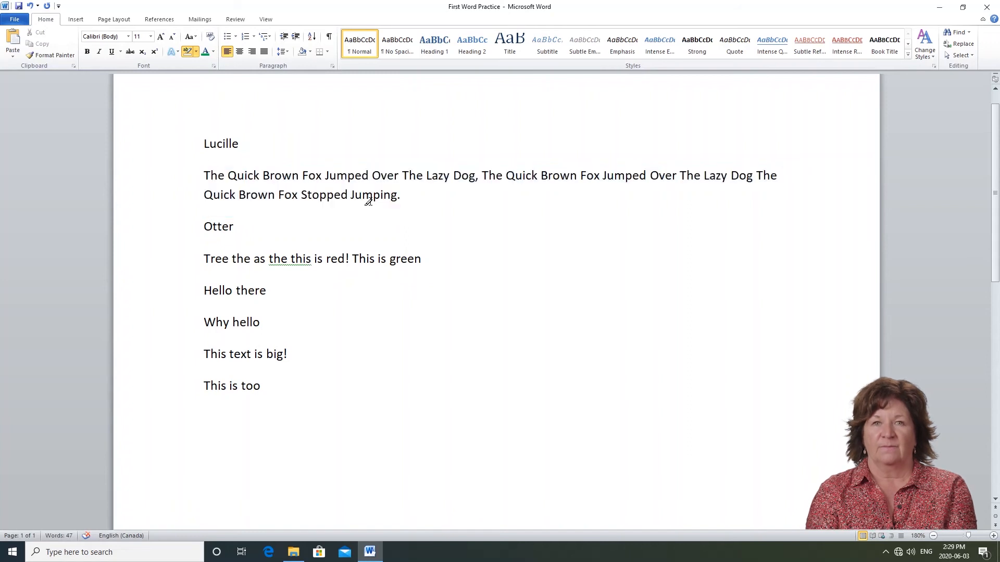
left_click(191, 54)
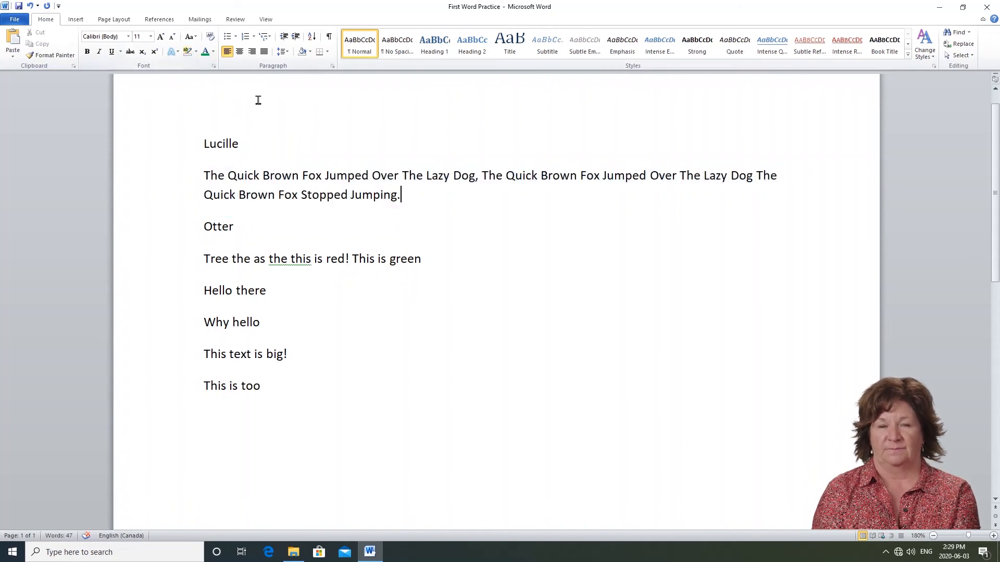
Step: Place the cursor after "This is green" and save the document under its existing name
left_click(455, 250)
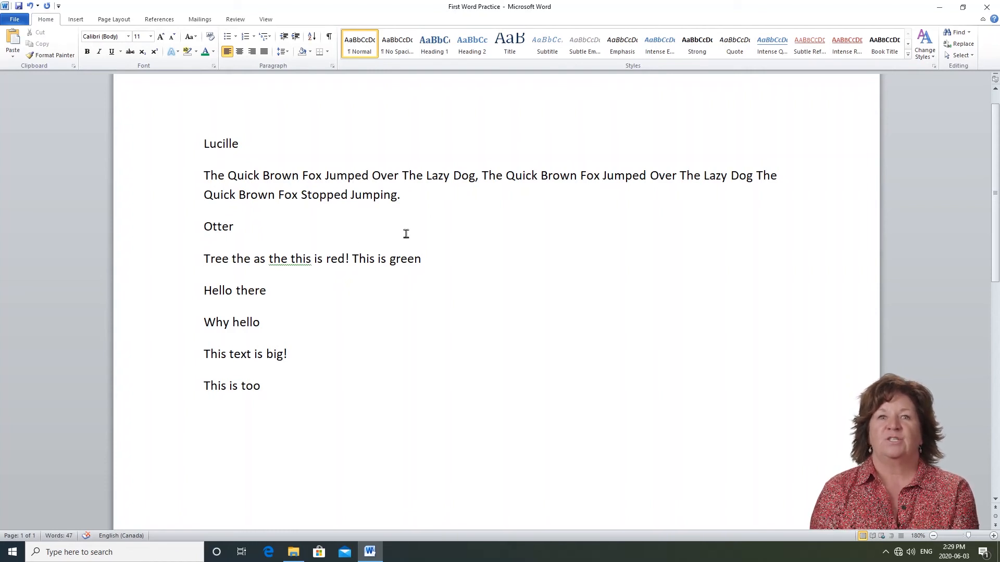
left_click(15, 20)
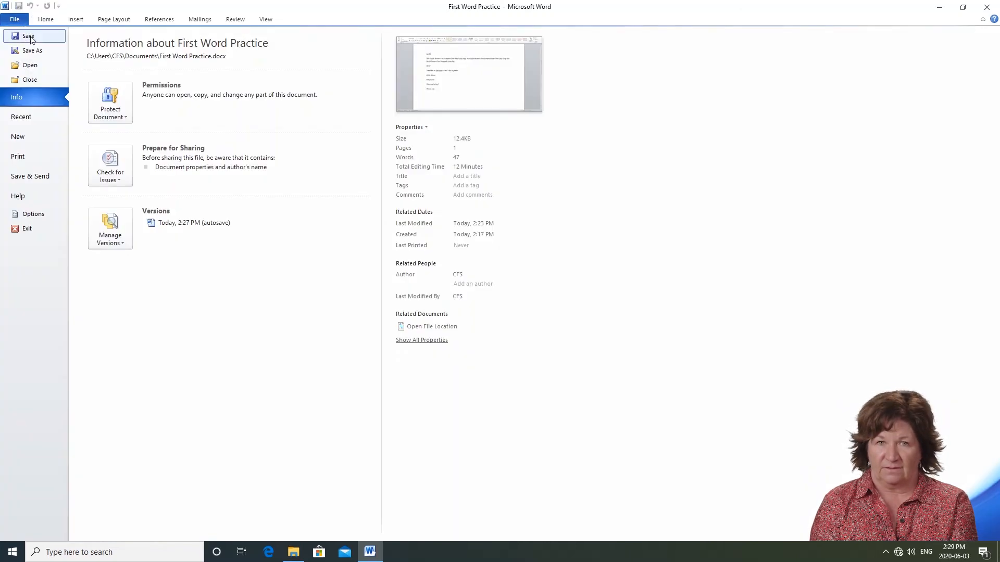
left_click(31, 39)
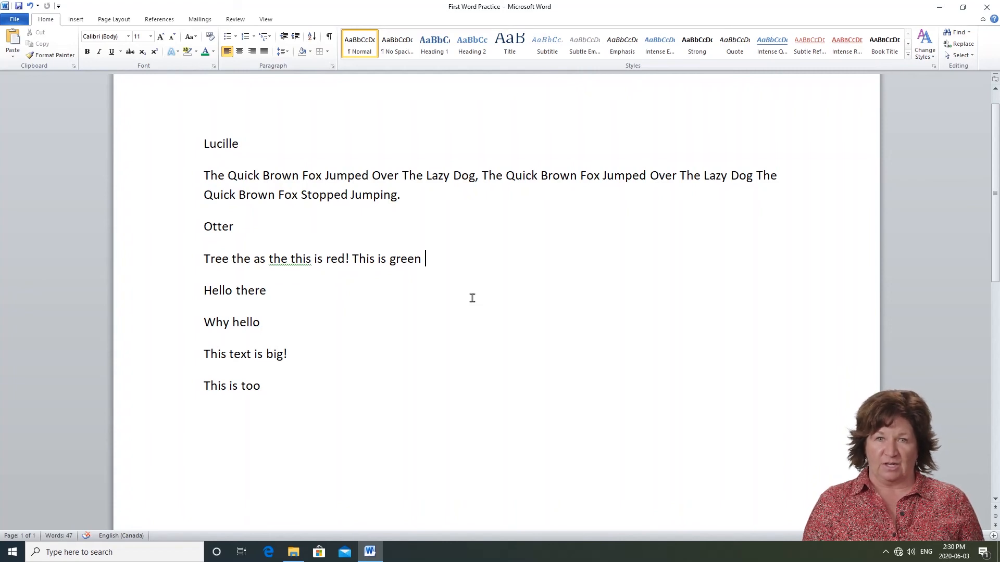
Step: Insert the date at the very start of the document in the format "Wednesday, June 3, 2020" on its own line
key("ctrl+Home")
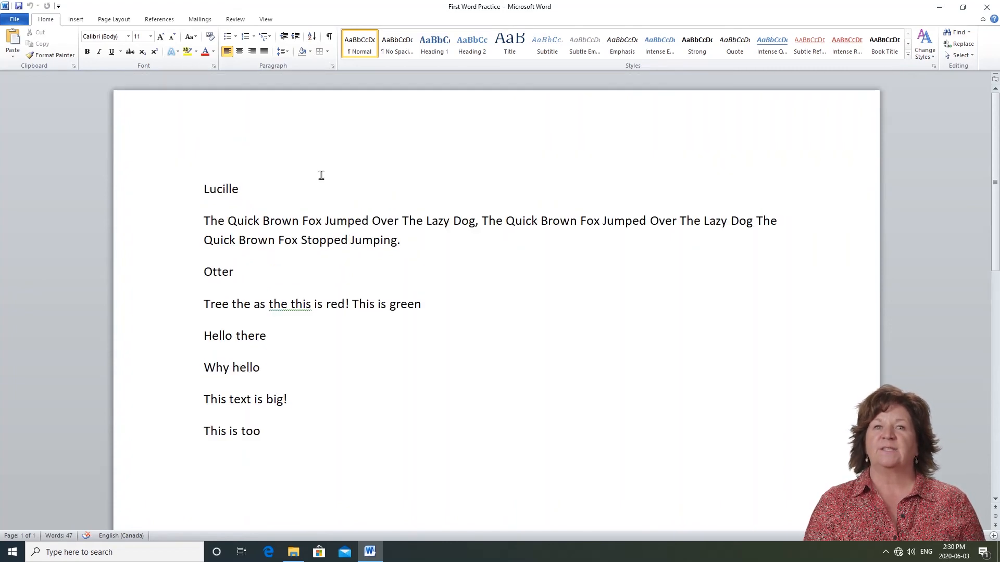
left_click(74, 19)
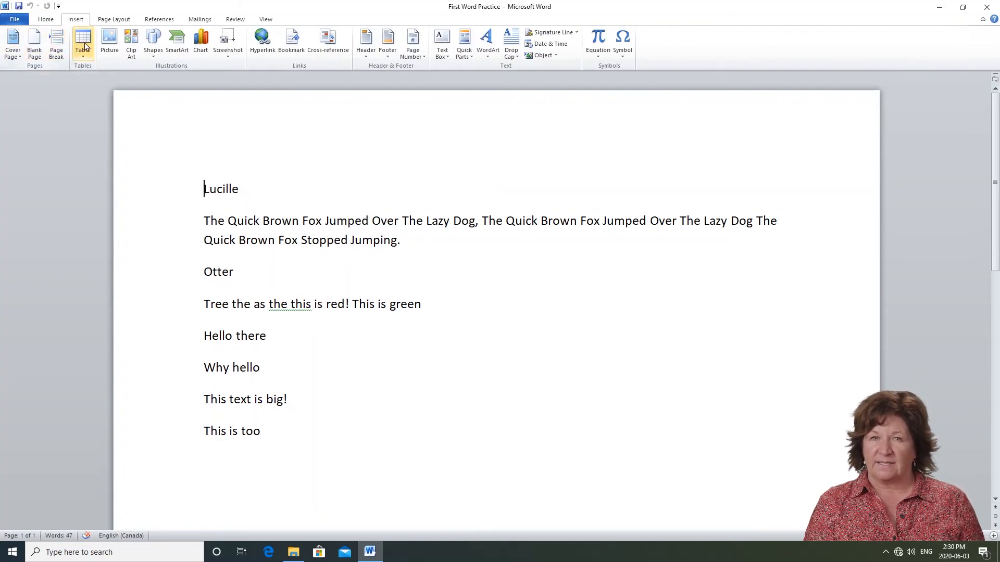
left_click(545, 46)
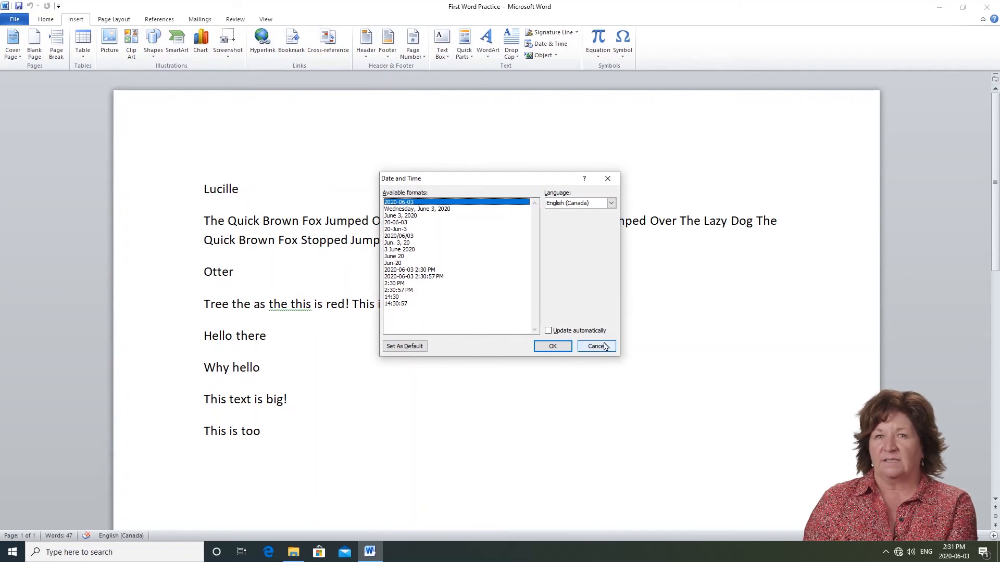
left_click(406, 210)
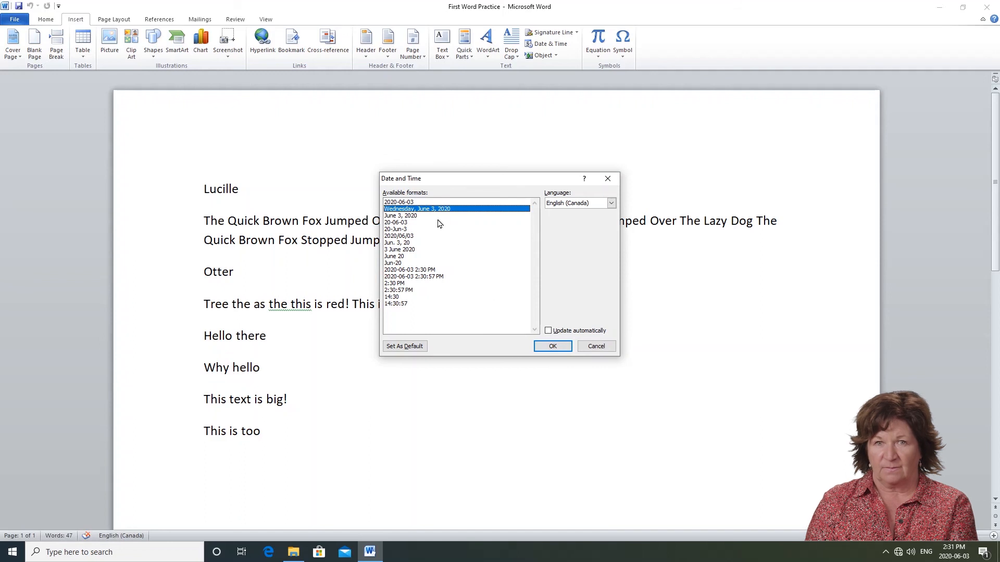
left_click(553, 347)
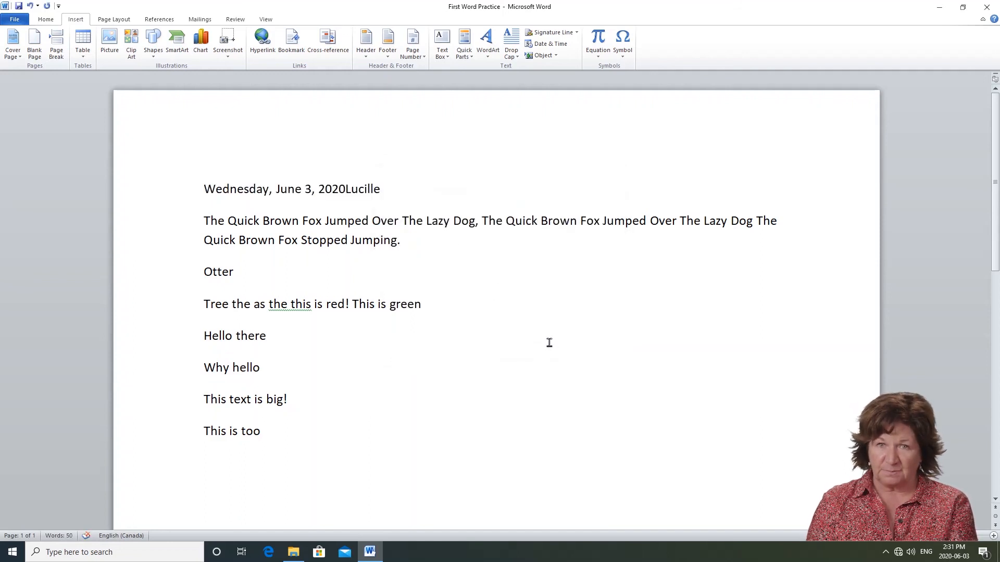
key("Return")
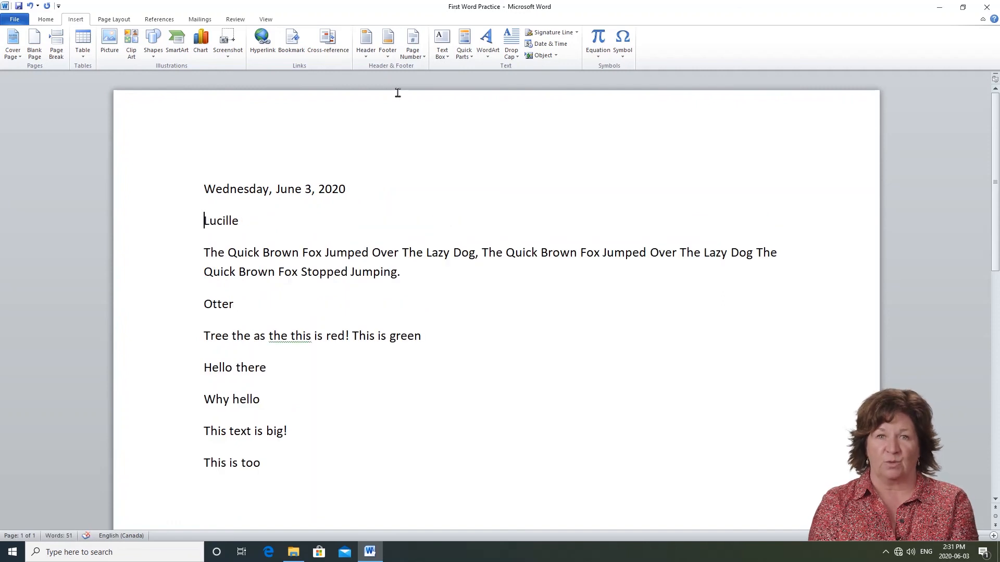
left_click(14, 21)
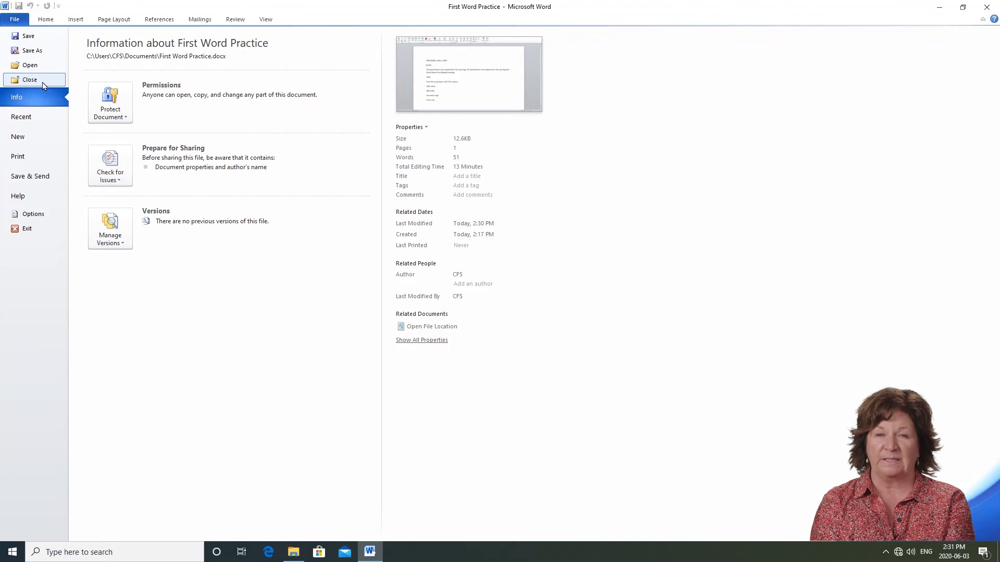
left_click(28, 81)
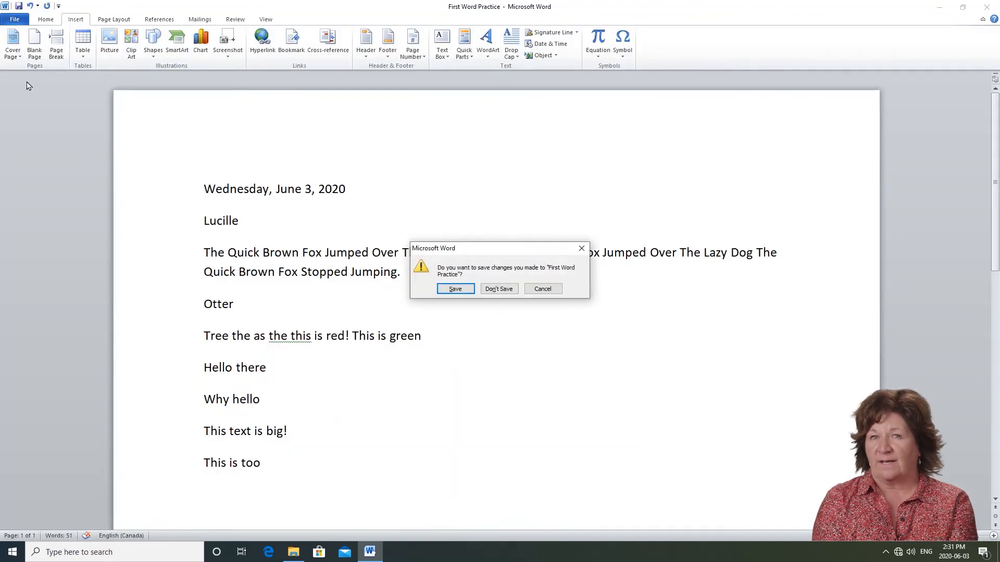
left_click(543, 289)
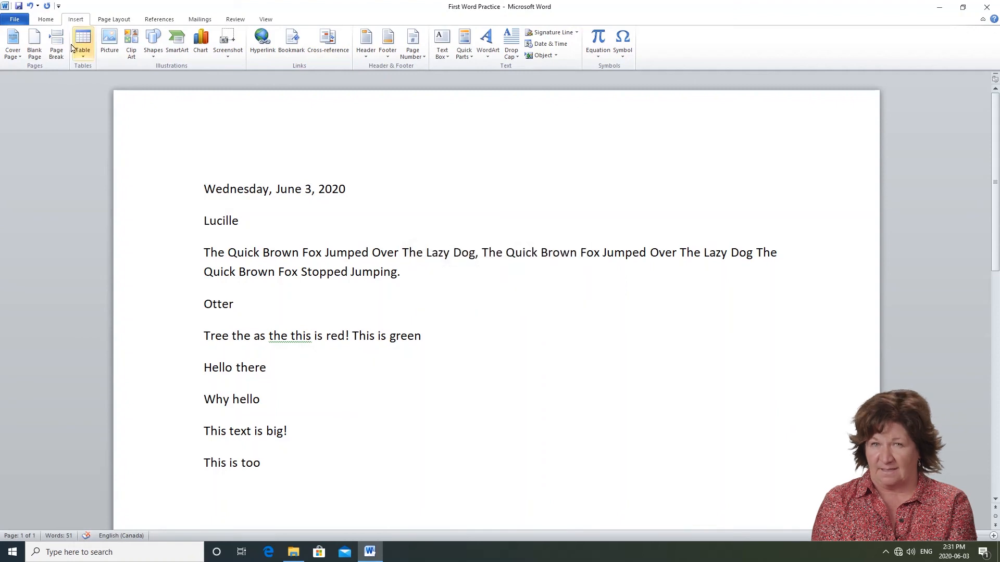
Step: Exit Word and save the changes made to the First Word Practice document
left_click(16, 20)
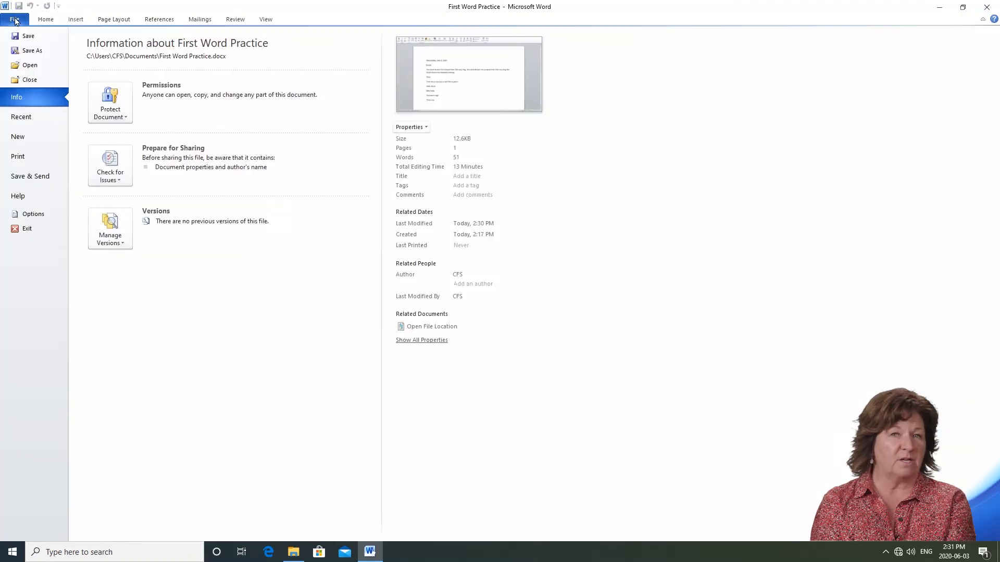
left_click(27, 229)
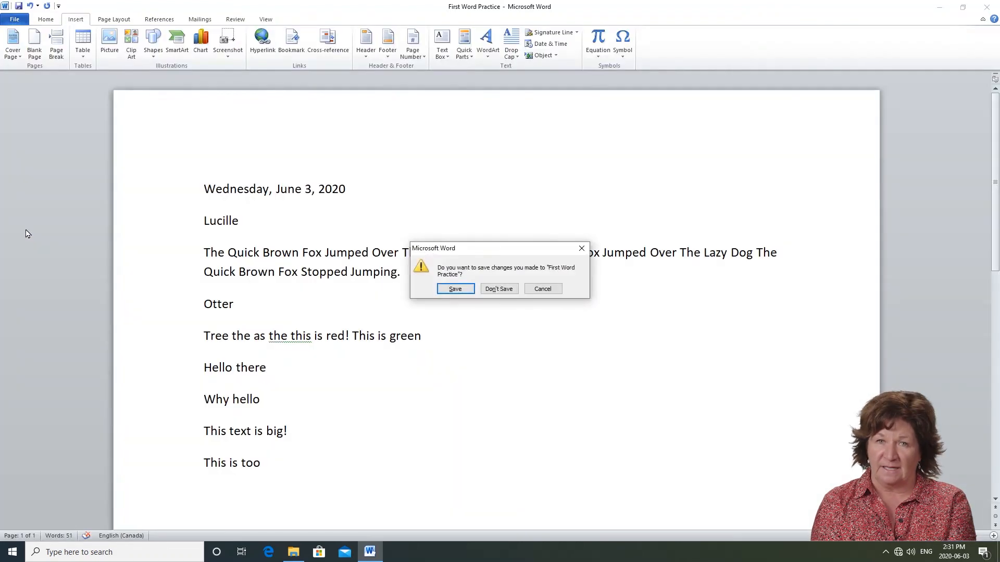
left_click(455, 289)
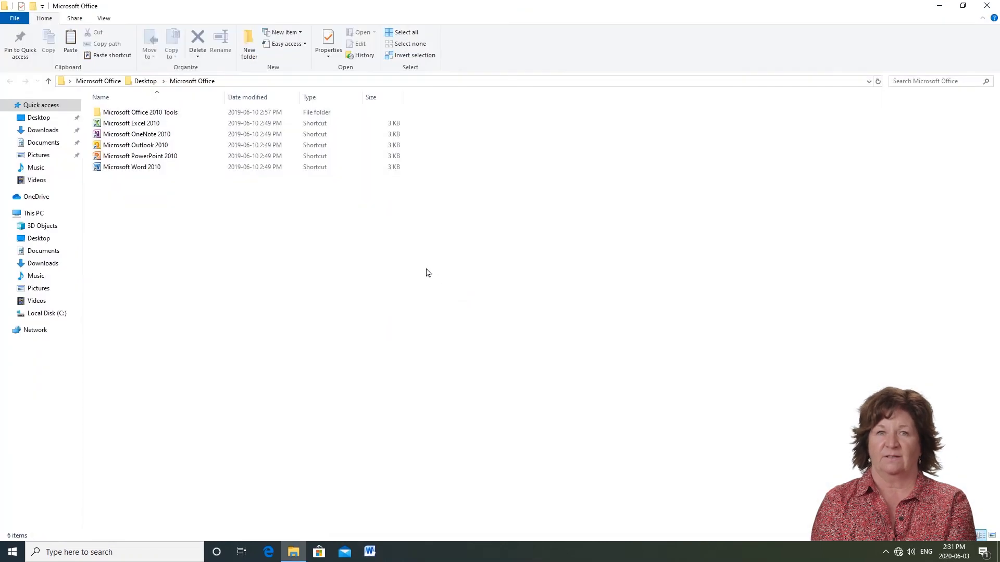
Step: Look for the First Word Practice file in the Documents folder and close File Explorer
left_click(54, 252)
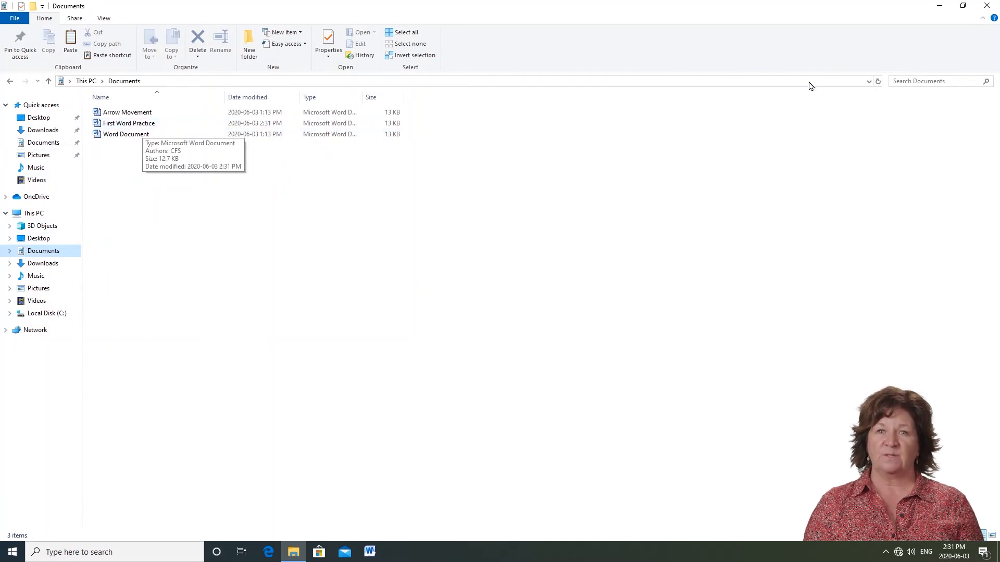
left_click(988, 8)
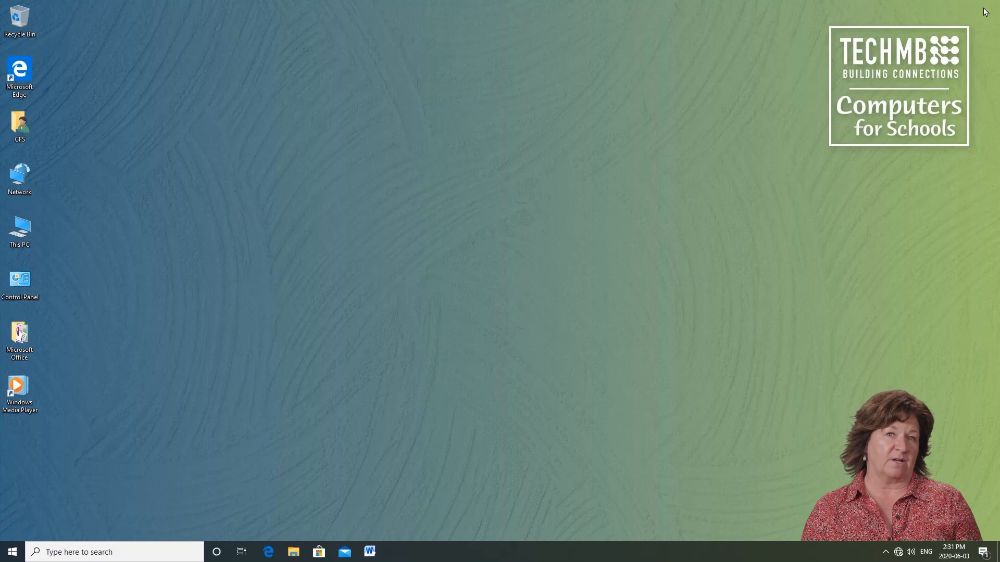
Step: Switch to Word by launching it again with a new blank document
left_click(370, 552)
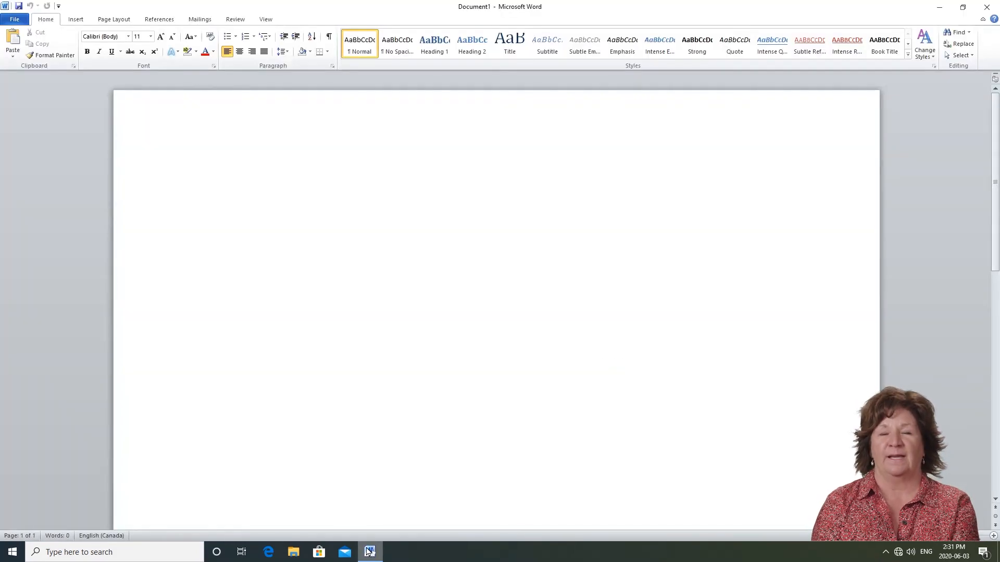
mouse_move(365, 559)
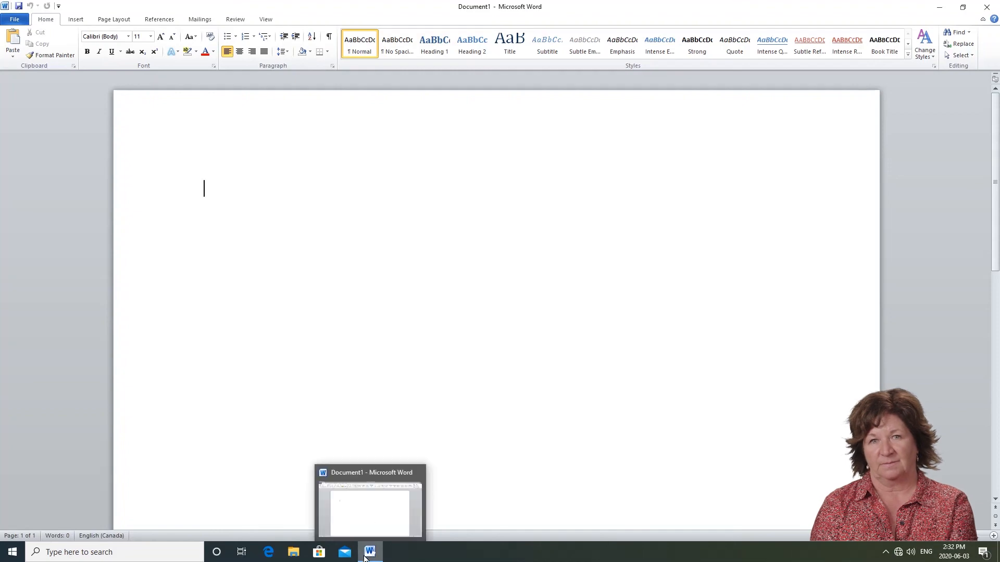